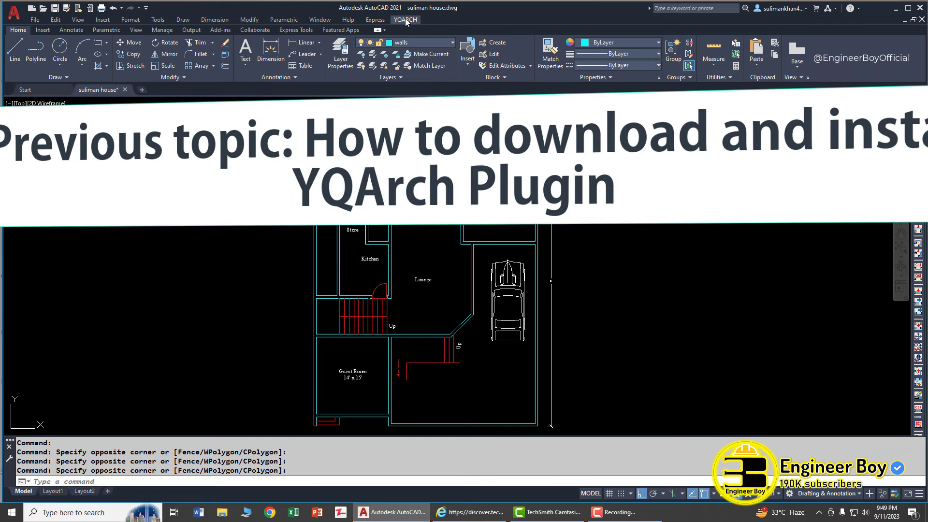
Look through the YQArch plugin's command menu, then dismiss it.
left_click(408, 20)
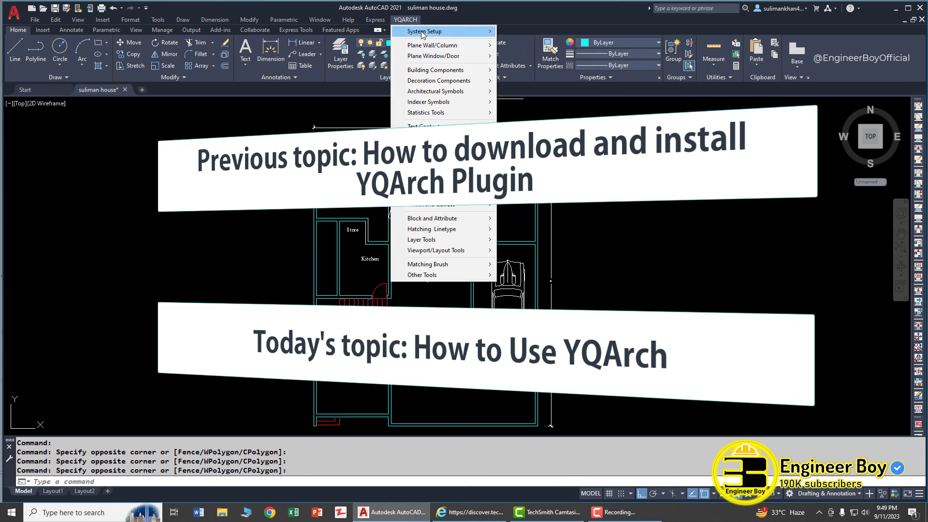
mouse_move(348, 19)
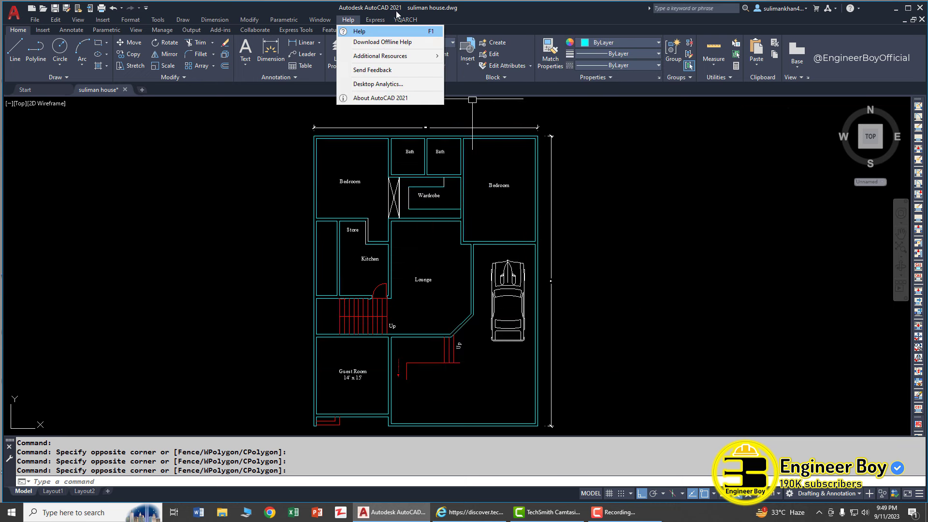
left_click(671, 252)
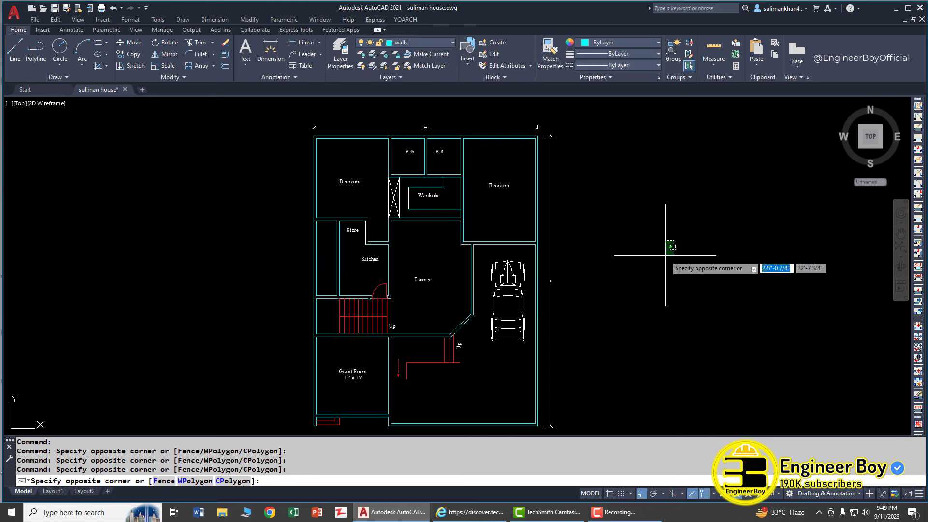
left_click(647, 290)
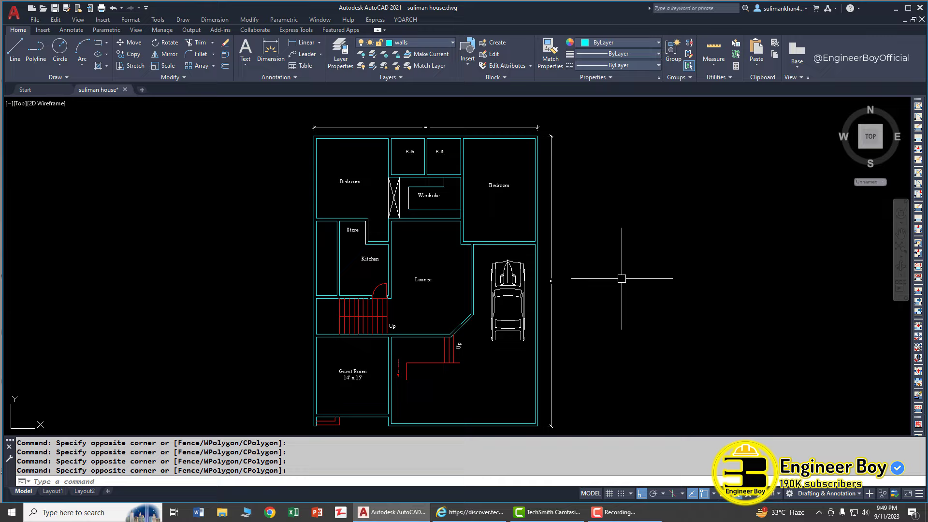
Run YQUnit and set the YQArch drawing units to inch.
type("YQUnit")
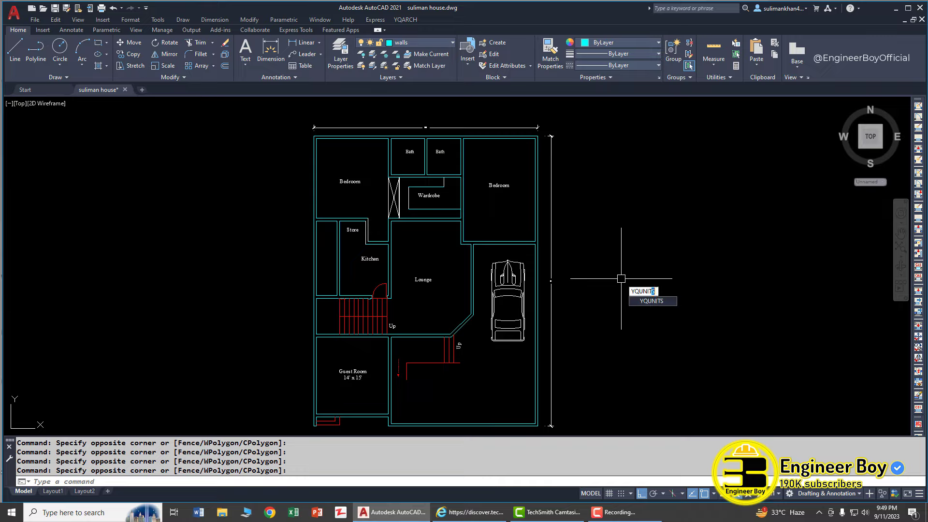
key("Return")
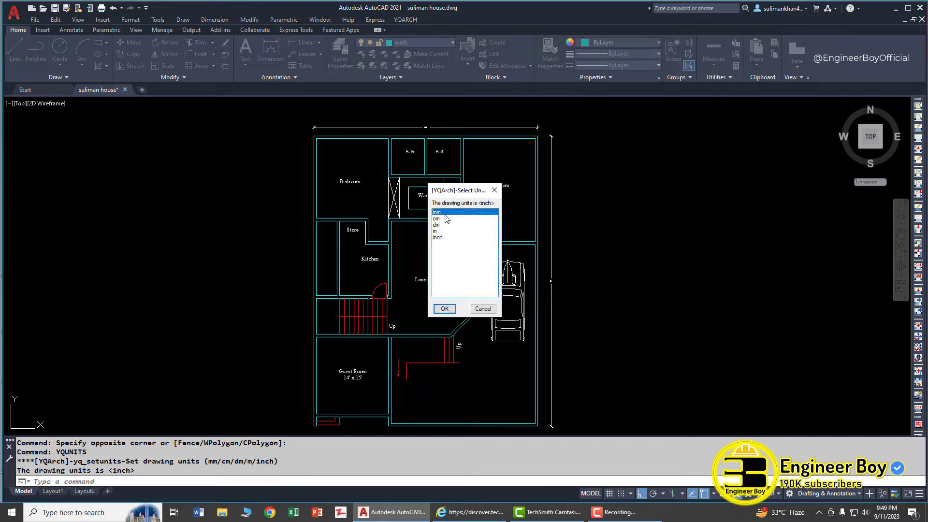
left_click(440, 219)
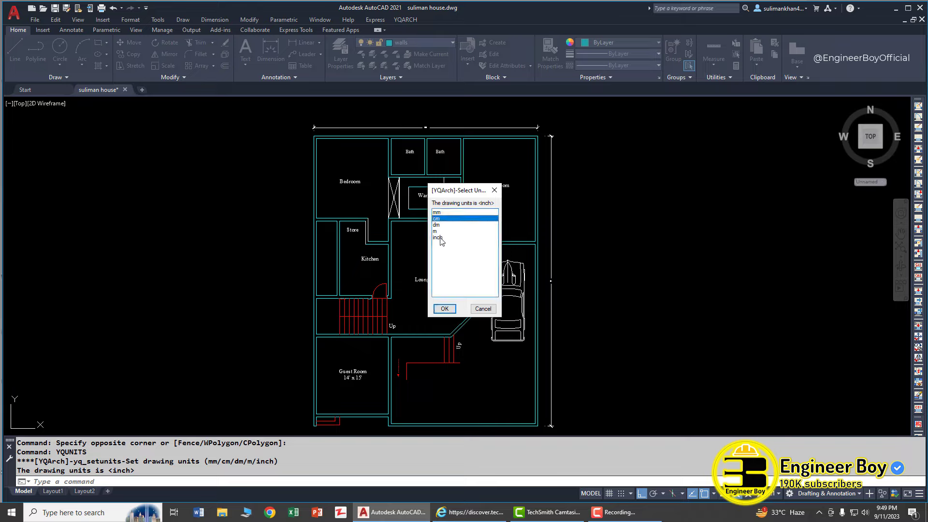
left_click(440, 238)
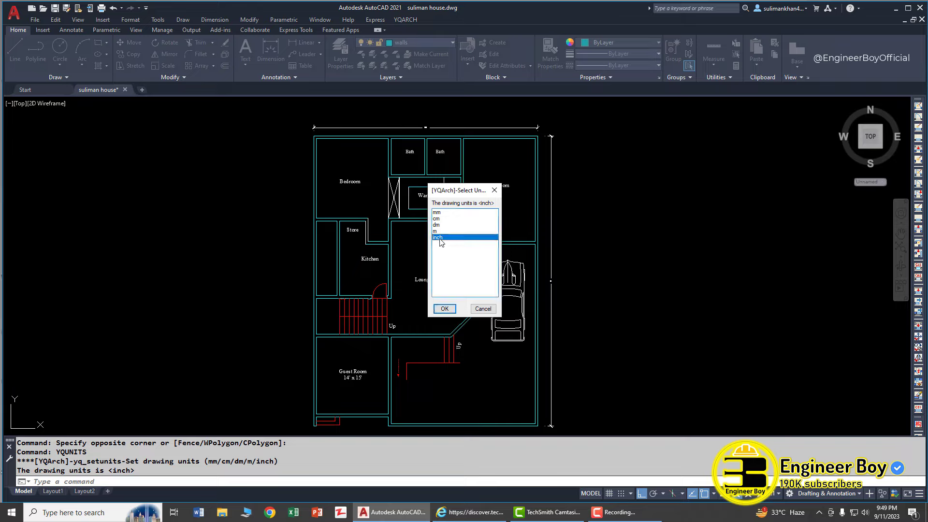
left_click(447, 309)
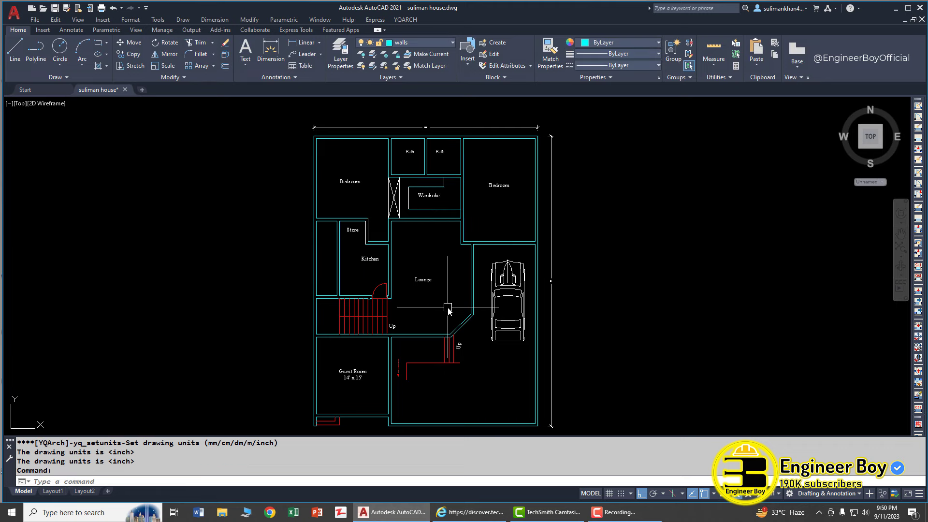
Set up the AD door as R14:DR_D01 with a 36 hole width and 6 pier, not centred in the wall.
type("AD")
key("Return")
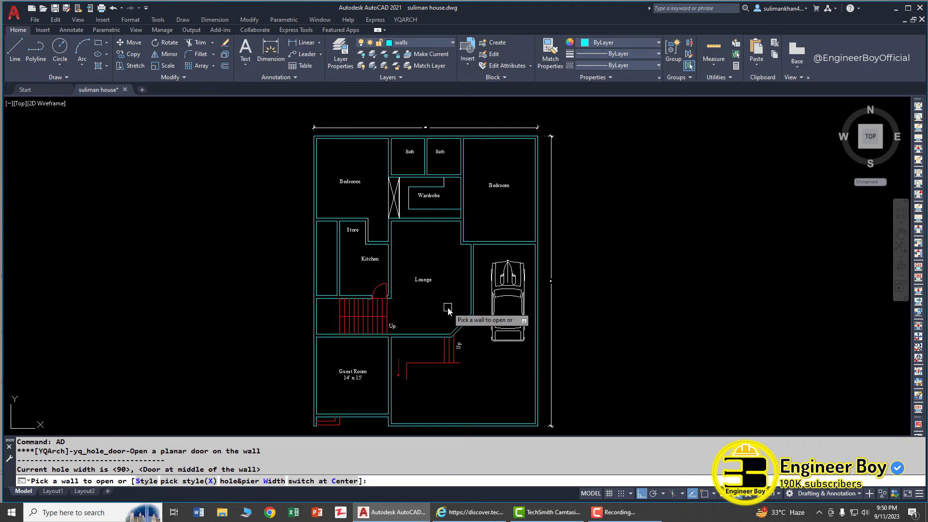
left_click(146, 483)
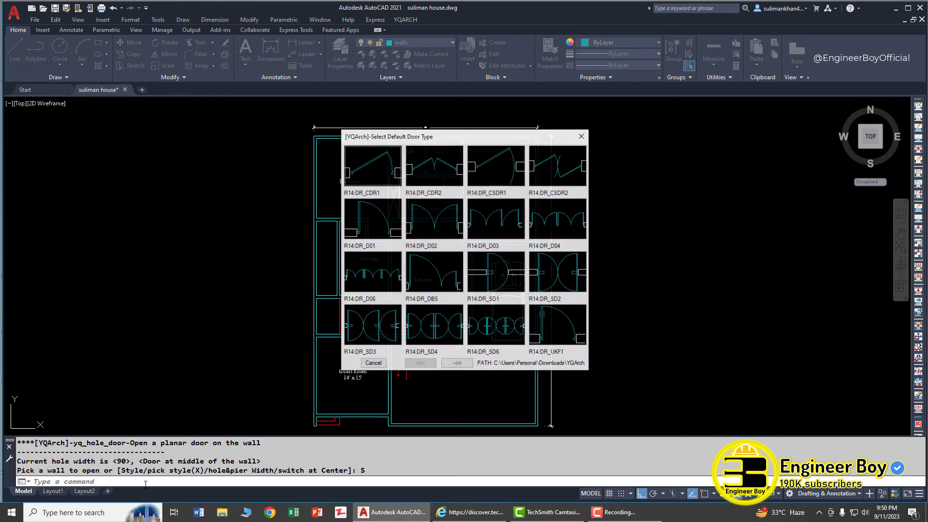
double_click(376, 221)
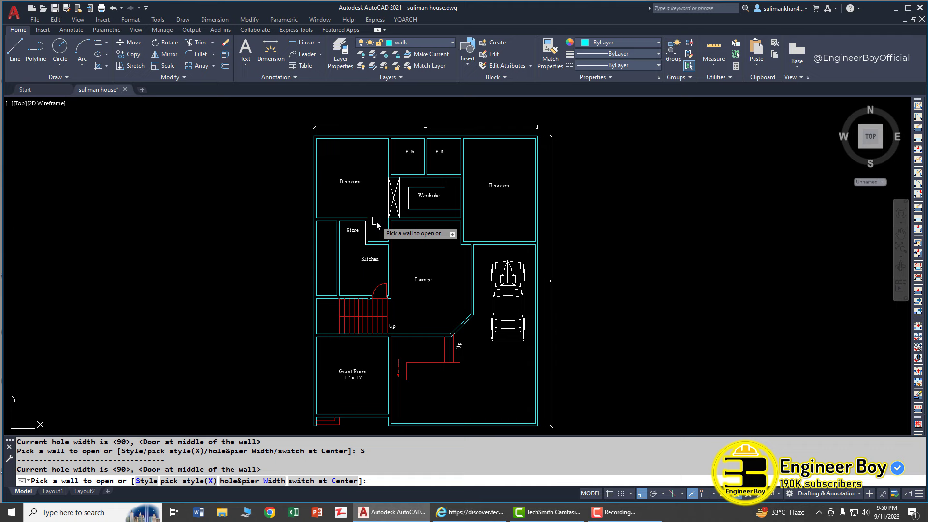
left_click(262, 481)
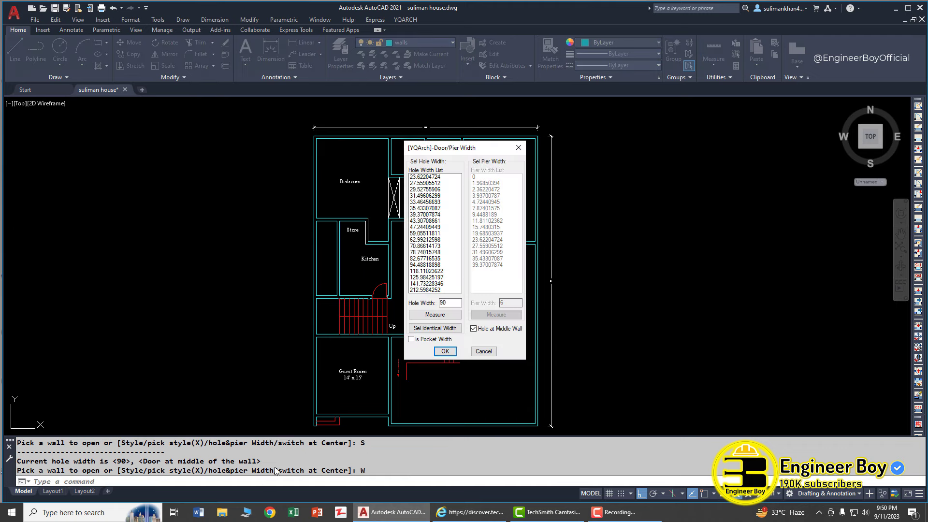
left_click(474, 328)
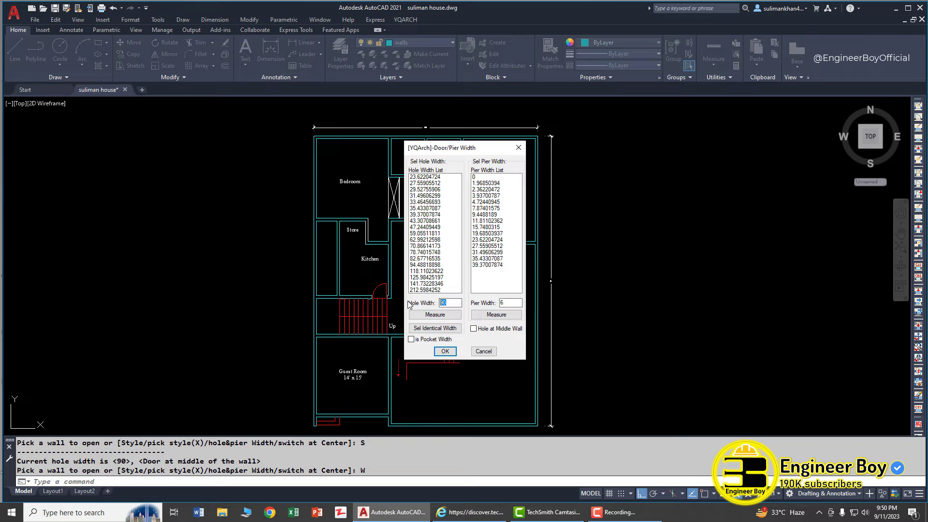
left_click(445, 351)
scroll(469, 346, "up", 6)
Place two 36-inch swing doors, one by the store and one in the left wall by the wardrobe.
left_click(462, 248)
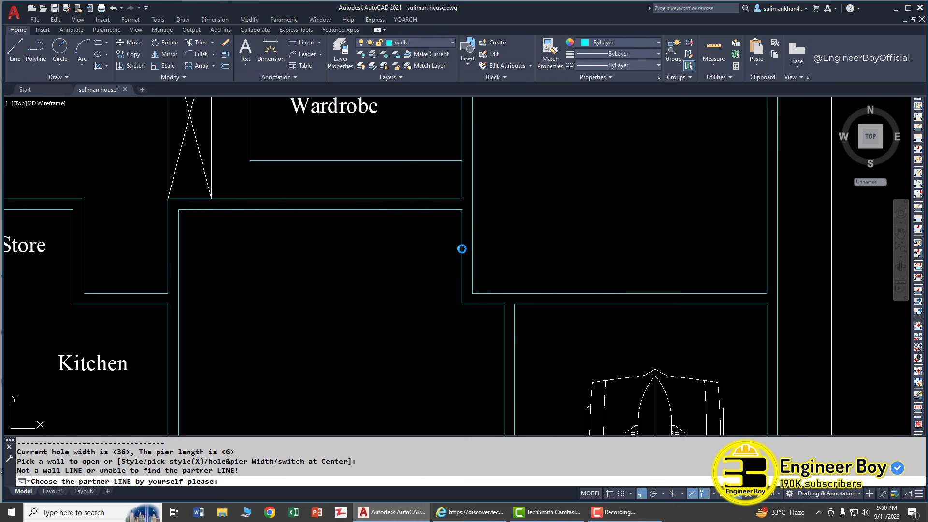
left_click(472, 249)
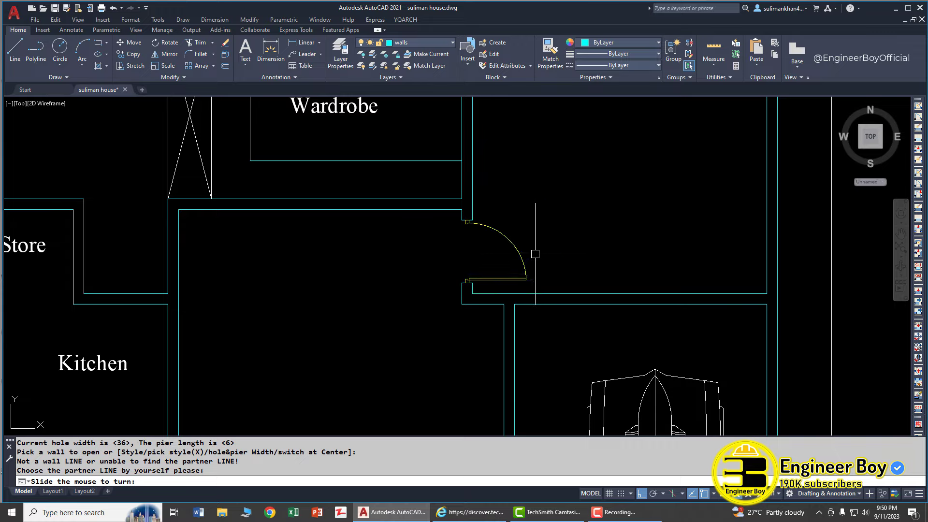
left_click(535, 253)
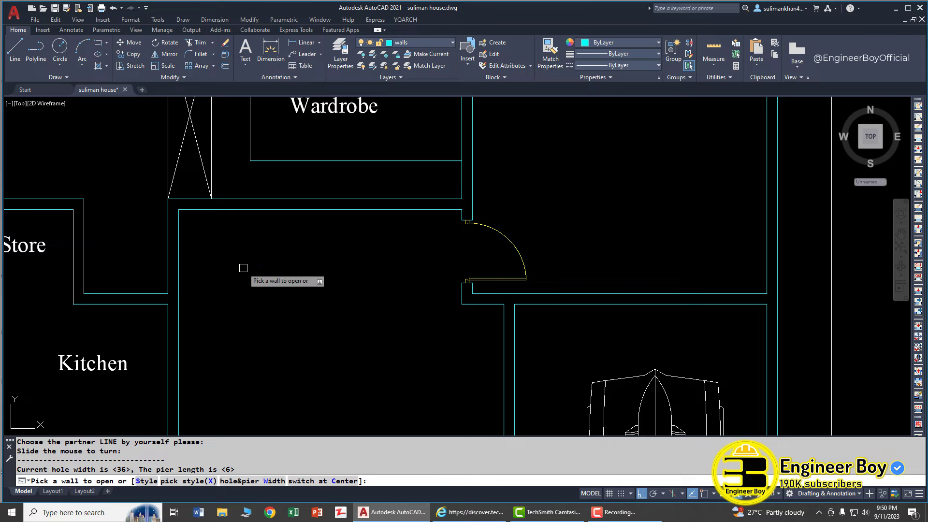
left_click(177, 262)
left_click(178, 254)
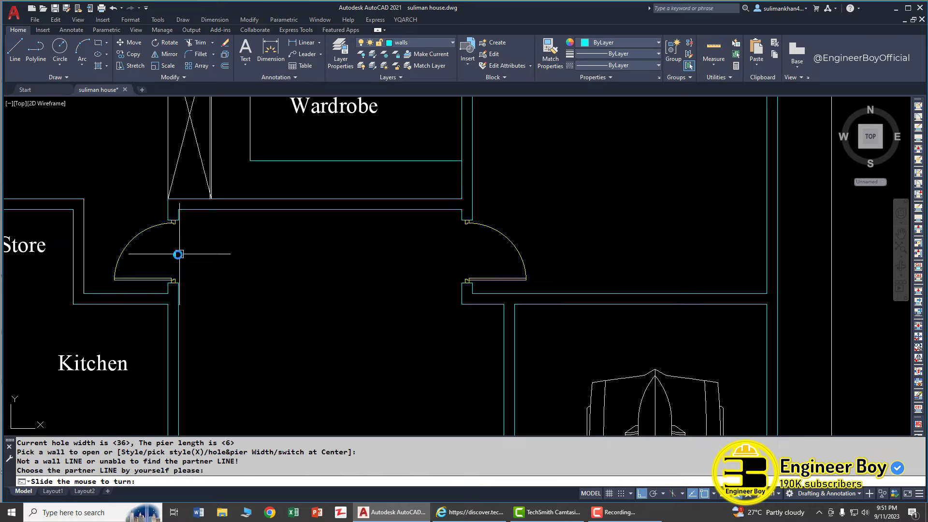
left_click(130, 256)
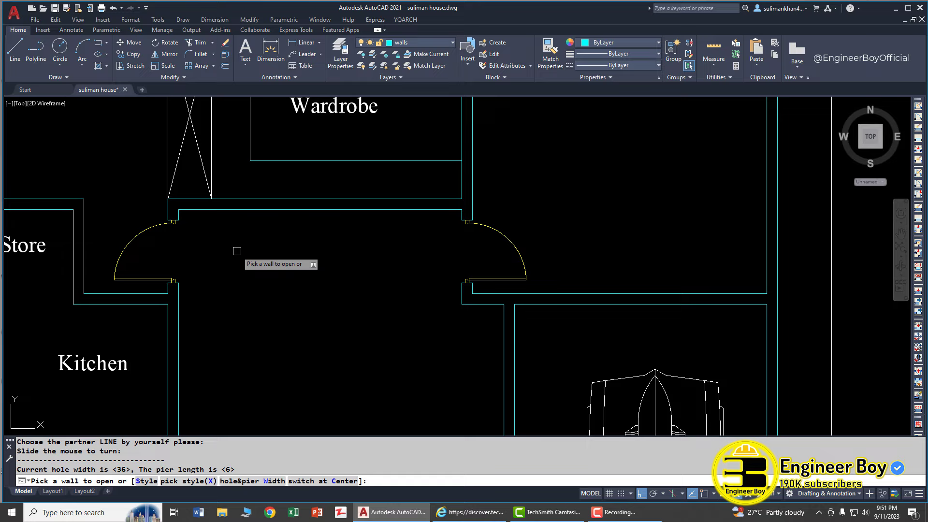
Pick the wall and its partner line for a third door.
scroll(237, 251, "down", 5)
scroll(237, 366, "up", 2)
scroll(224, 314, "up", 4)
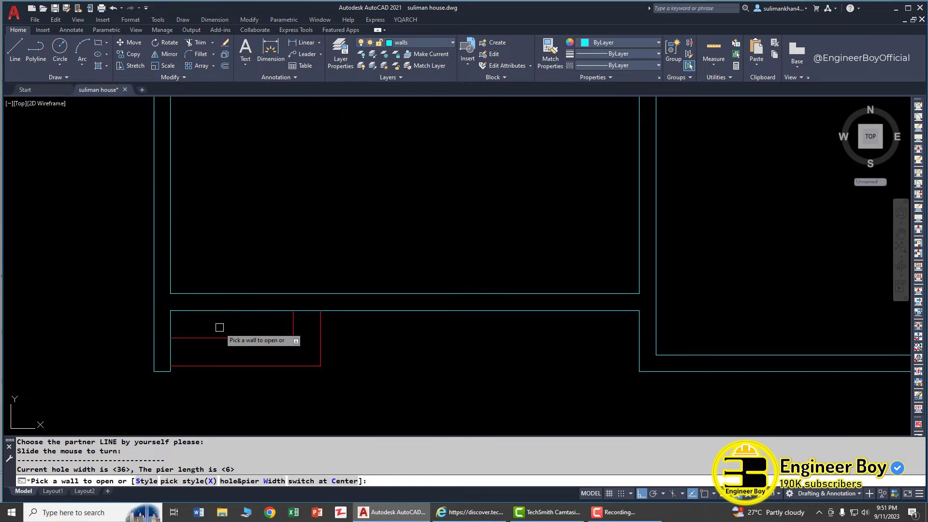
left_click(198, 310)
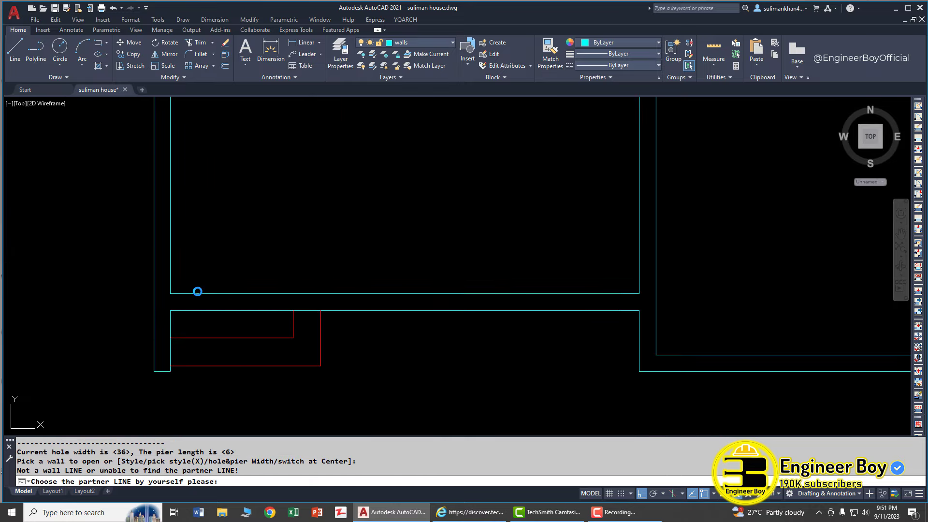
left_click(198, 292)
scroll(205, 293, "up", 5)
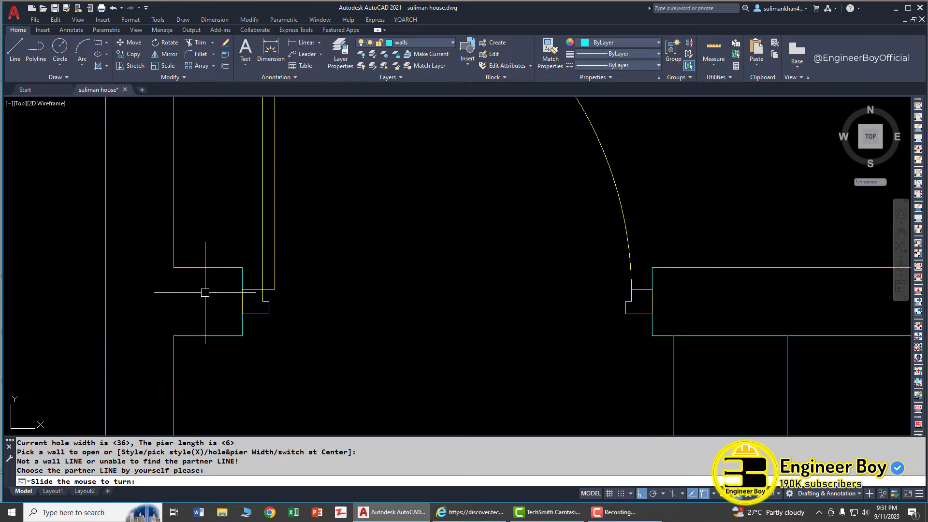
Measure the door's wall pier with DIST, reading 0'-6".
key("Escape")
left_click(236, 241)
key("Escape")
key("Escape")
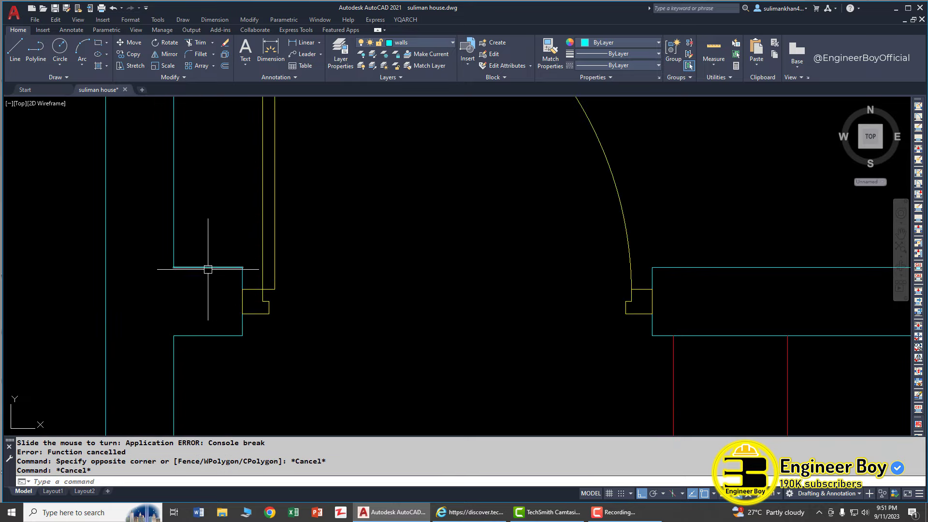
type("d")
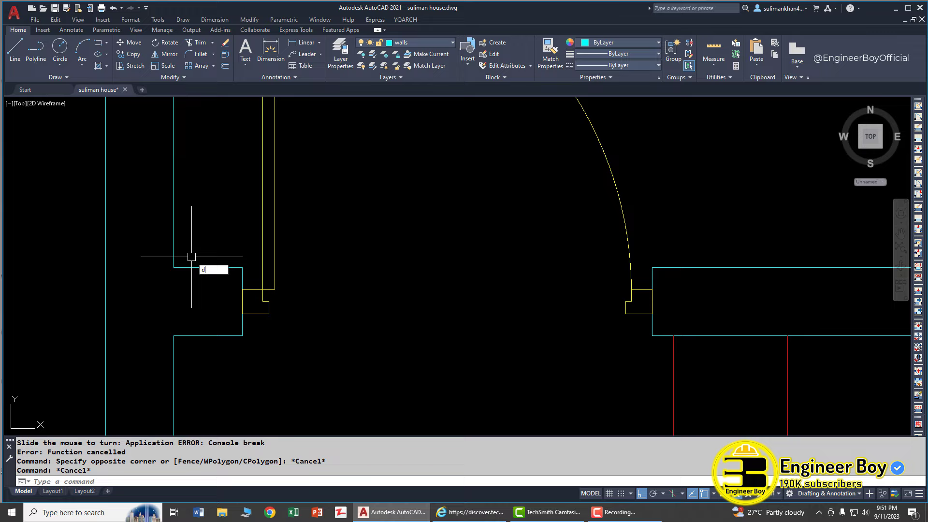
type("i")
key("Return")
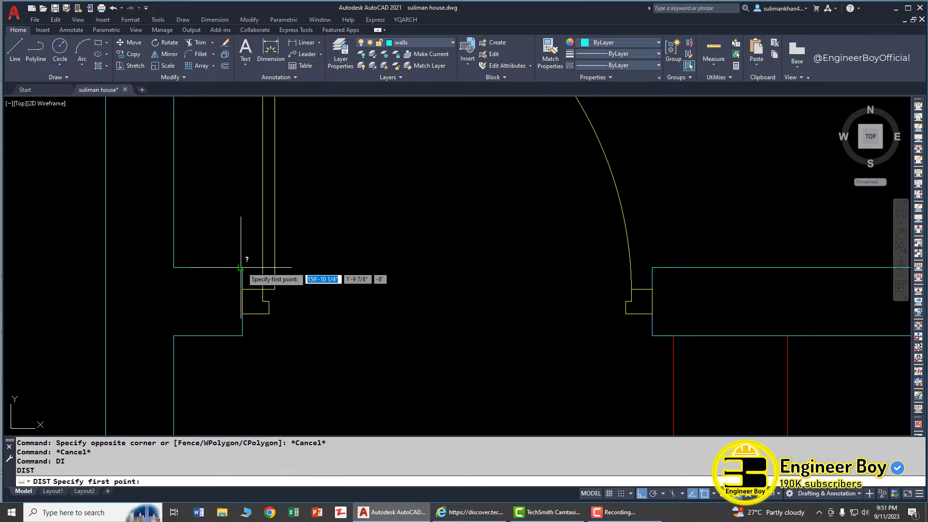
left_click(240, 268)
key("Escape")
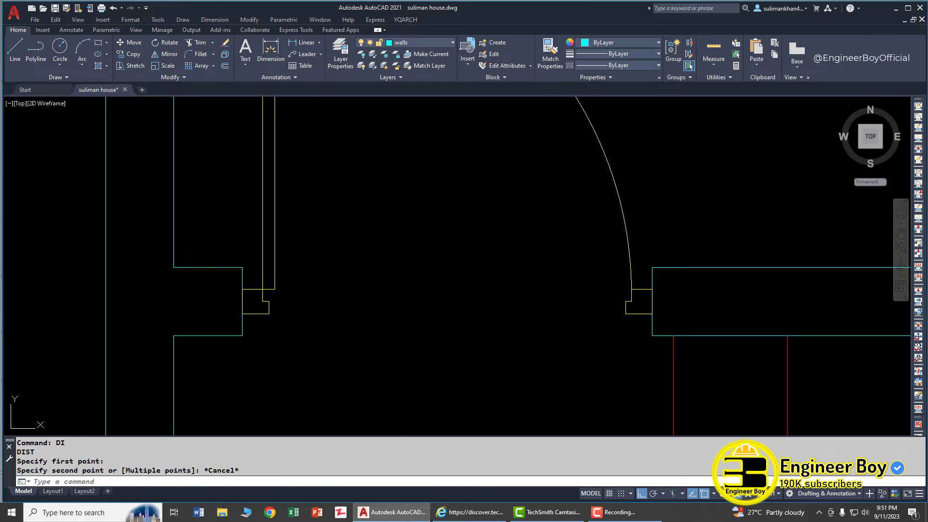
key("Return")
left_click(242, 267)
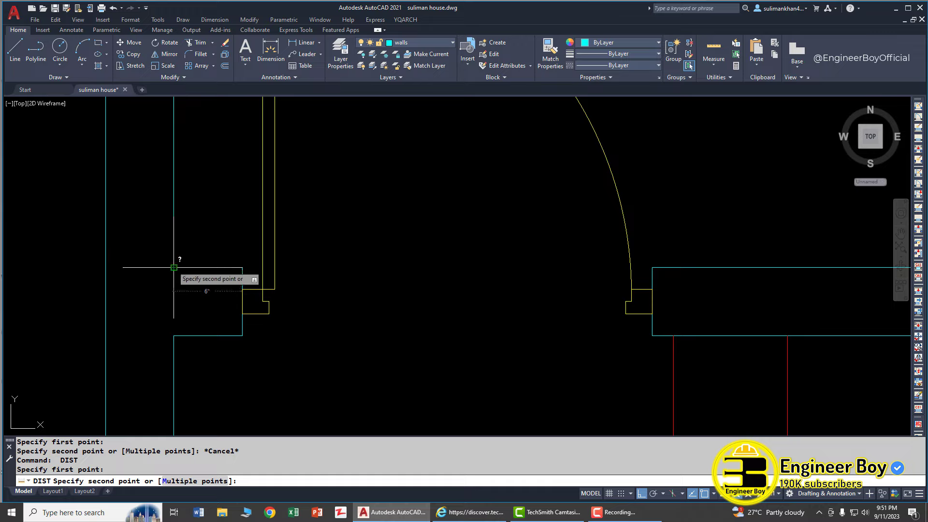
left_click(173, 267)
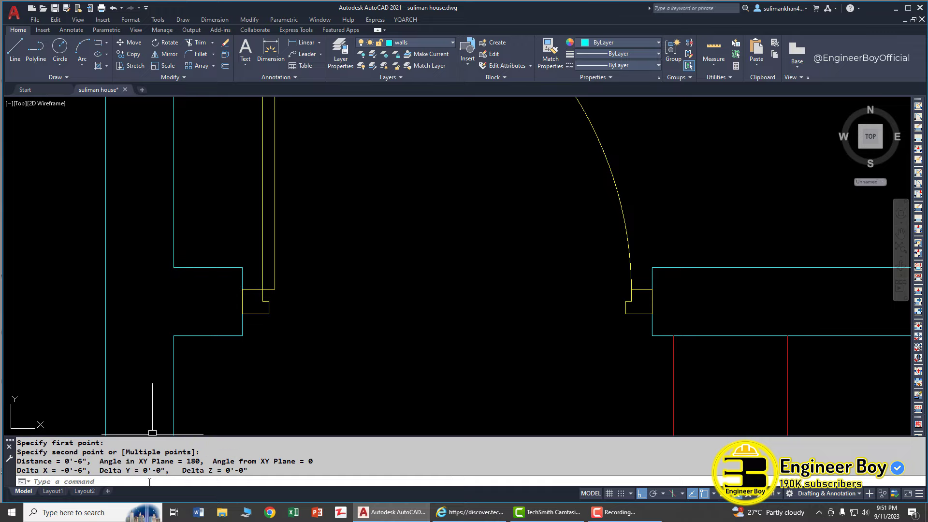
left_click_drag(95, 461, 17, 462)
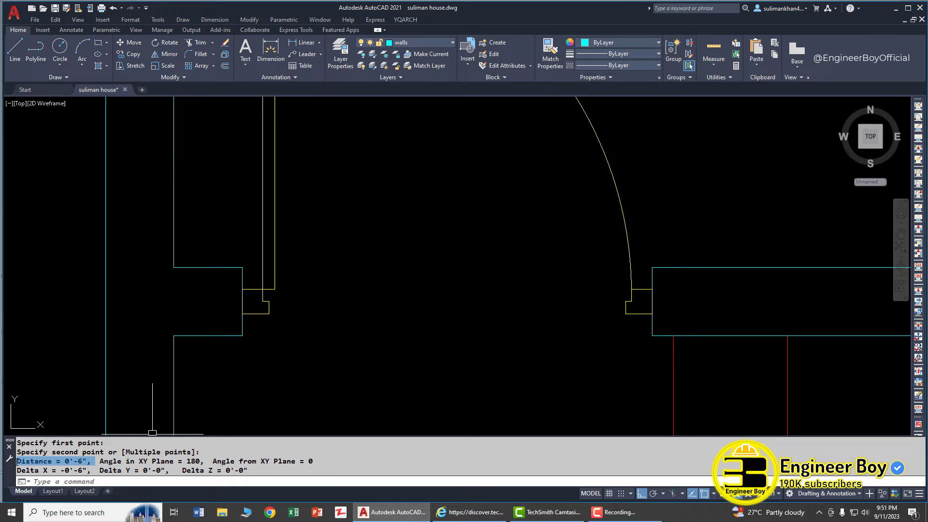
key("Escape")
key("Escape")
Start measuring the door opening from its left jamb, then cancel and zoom out to the whole plan.
type("DI")
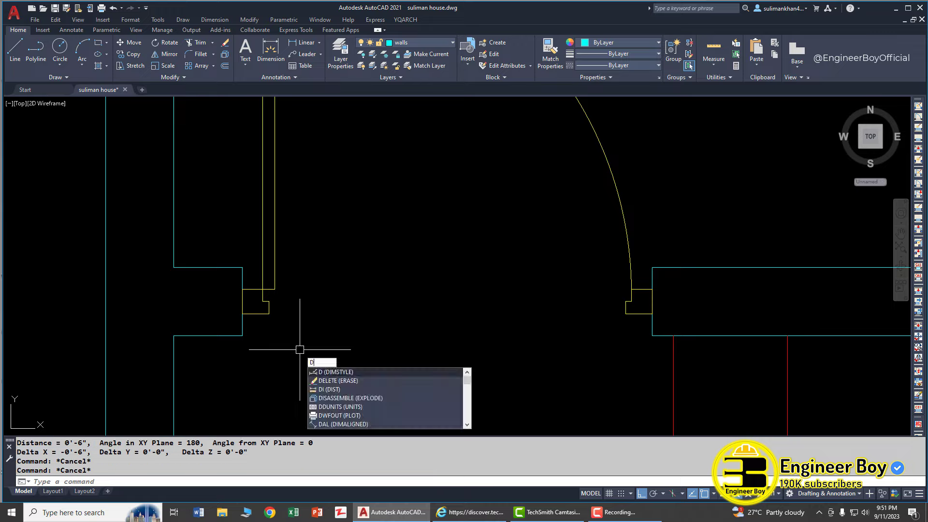
key("Return")
left_click(243, 312)
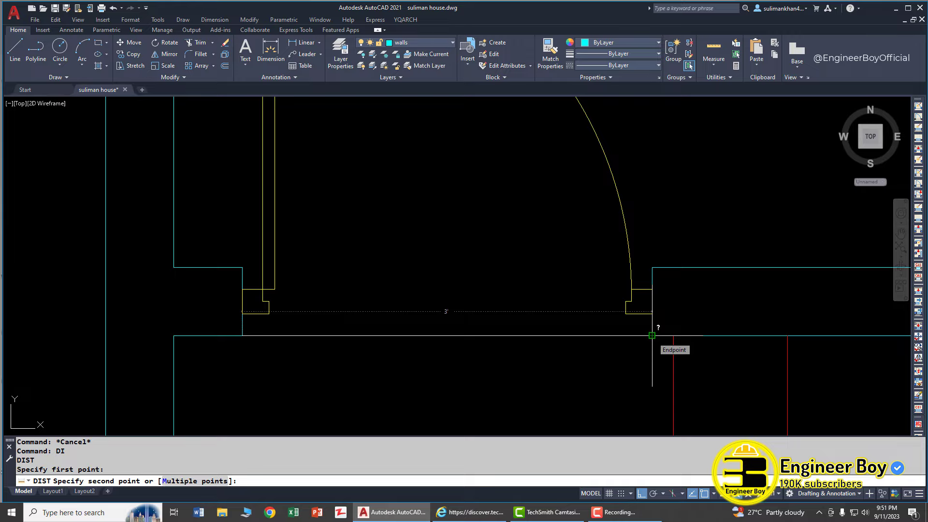
key("Escape")
key("Escape")
key("Escape")
scroll(333, 319, "down", 10)
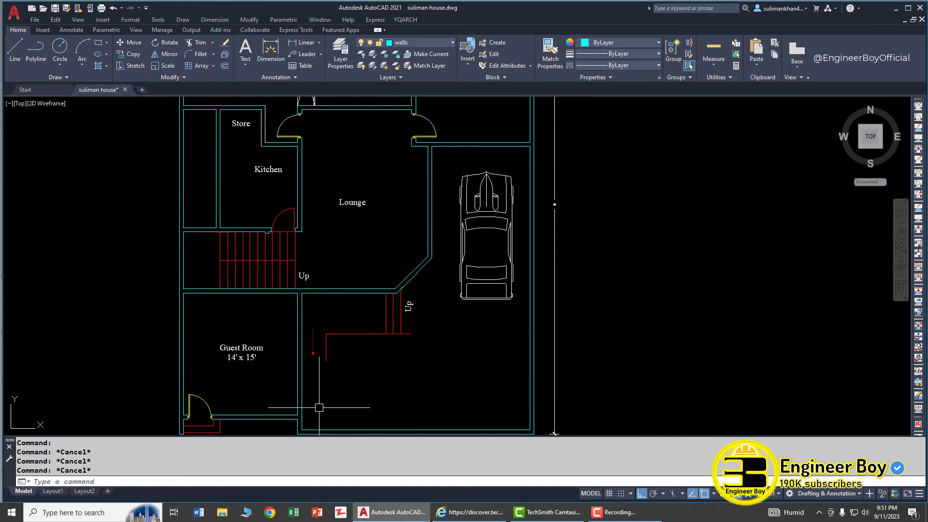
Cut a 24-inch door hole with a 6-inch pier into the Guest Room's right wall line and its partner.
key("Escape")
type("h")
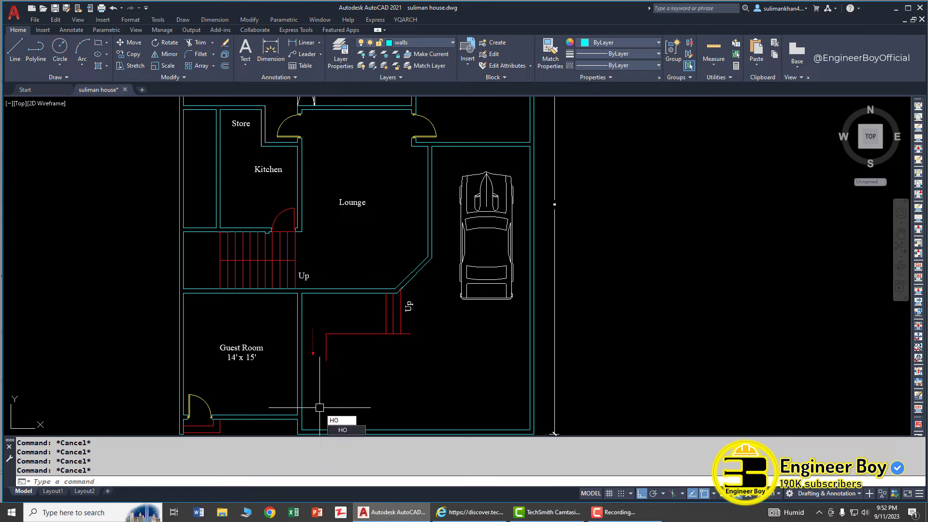
key("Return")
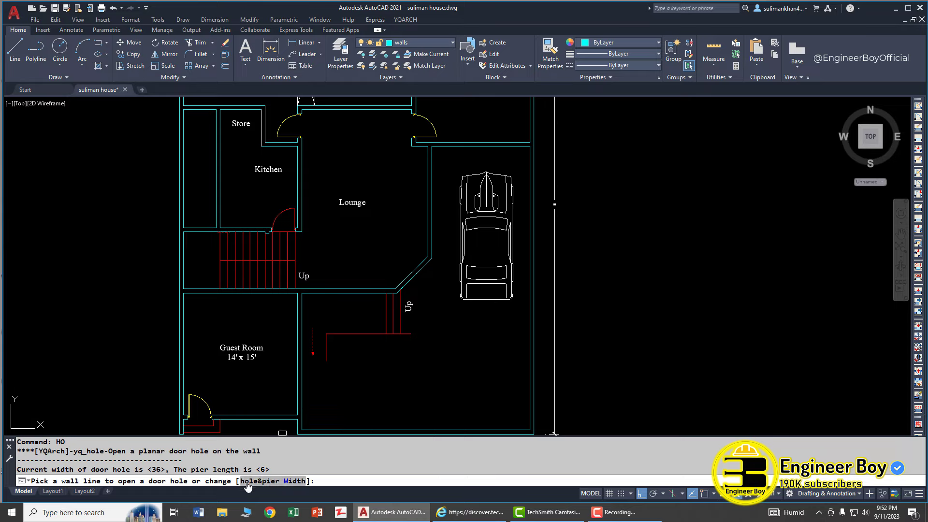
left_click(279, 481)
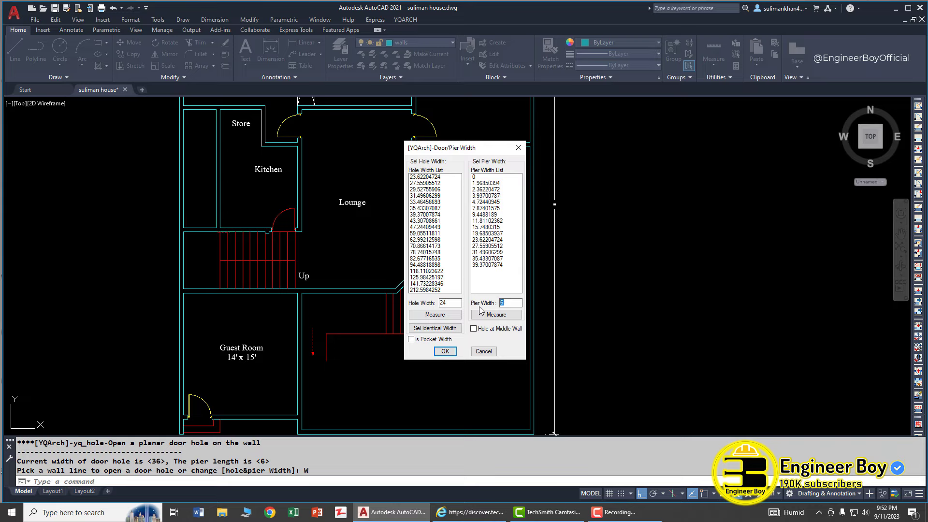
left_click(445, 351)
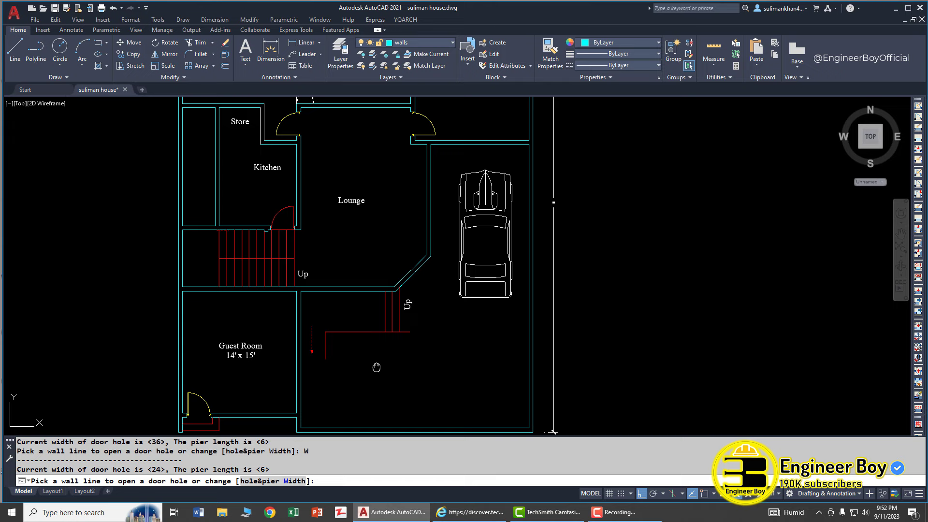
scroll(310, 343, "up", 5)
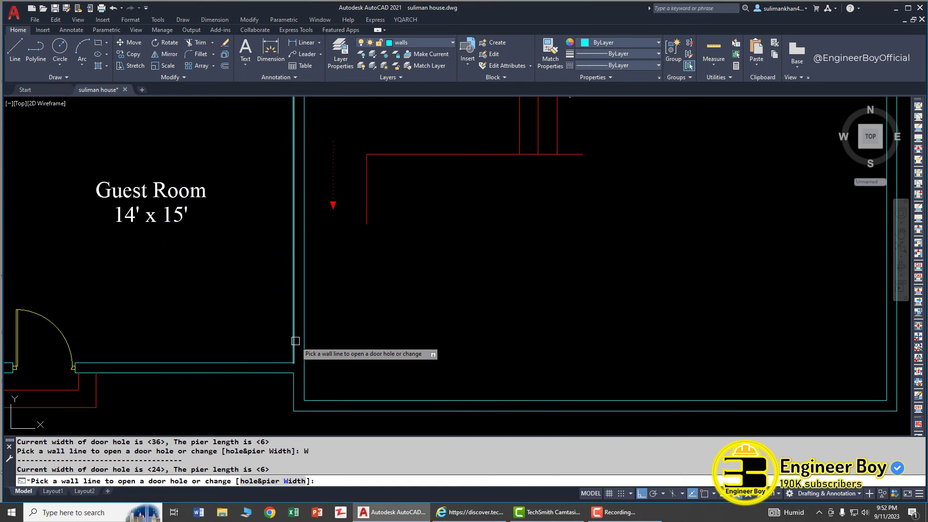
left_click(298, 345)
left_click(303, 342)
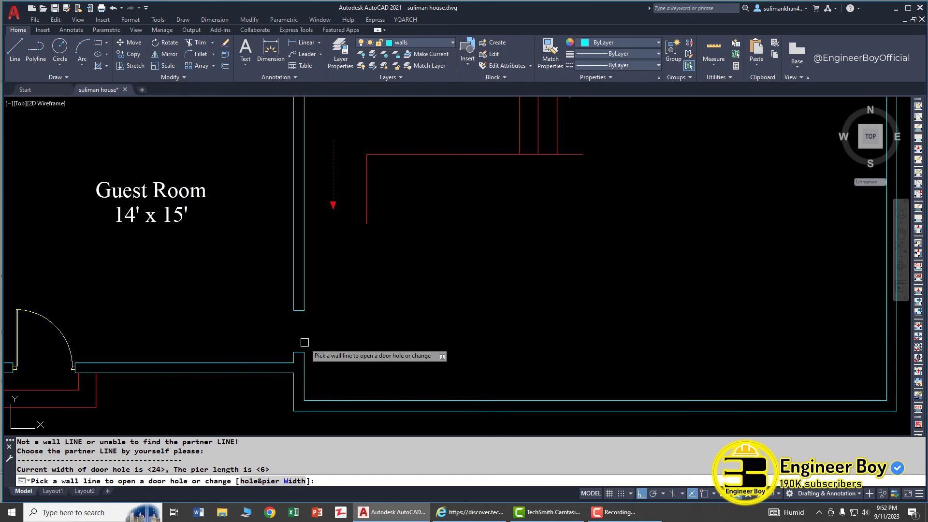
scroll(303, 341, "up", 3)
key("Escape")
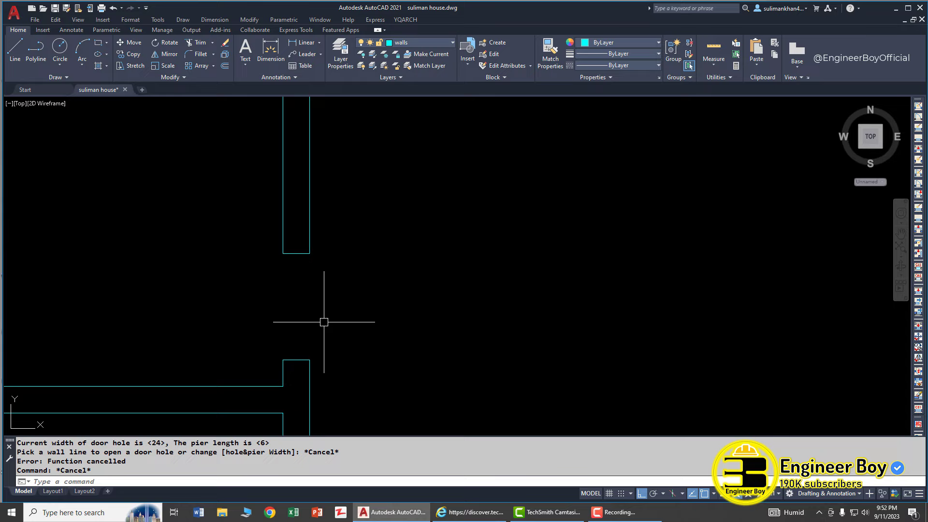
Insert a swing door with AD2 between the opening's upper and lower jambs, opening into the Guest Room.
type("ad2")
key("Return")
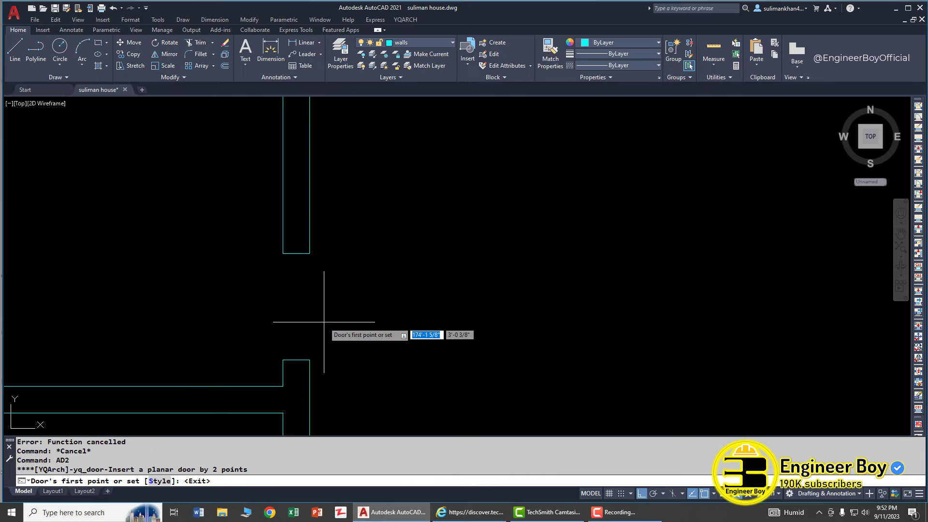
left_click(310, 259)
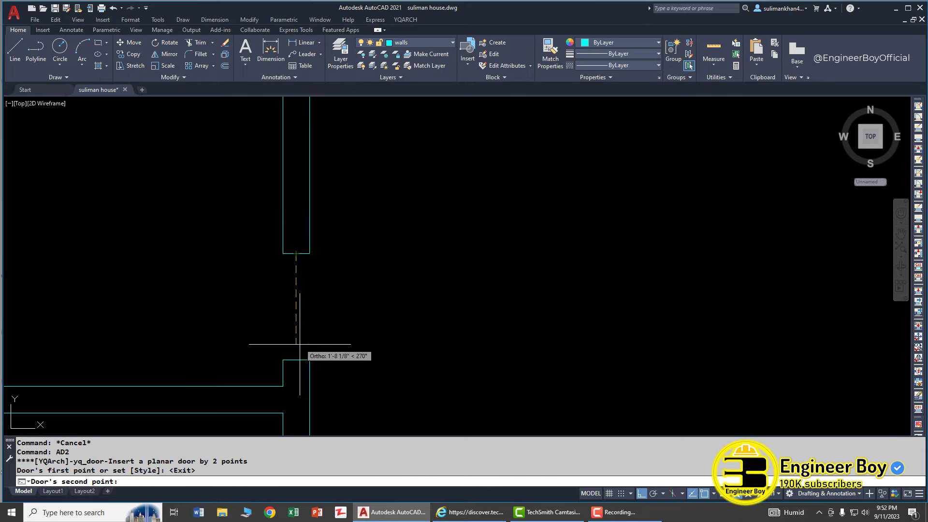
left_click(296, 359)
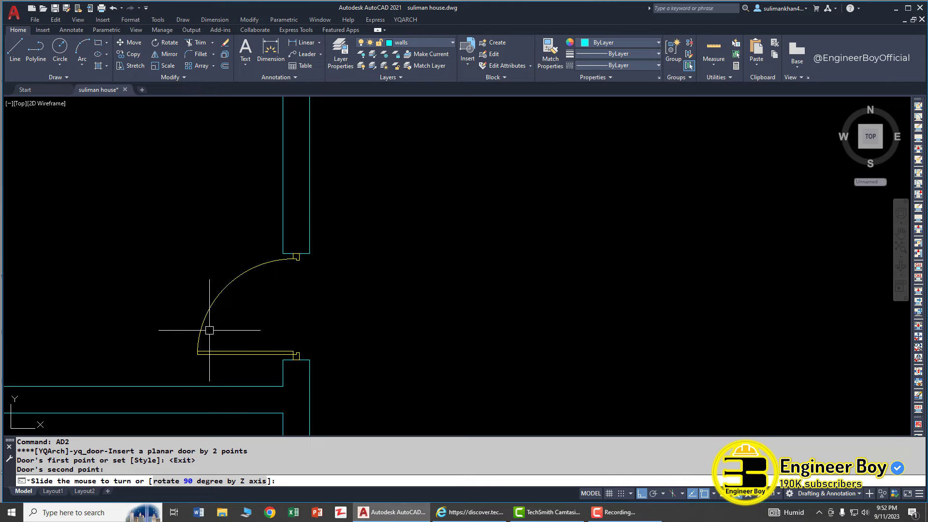
left_click(209, 330)
scroll(319, 304, "down", 5)
key("Escape")
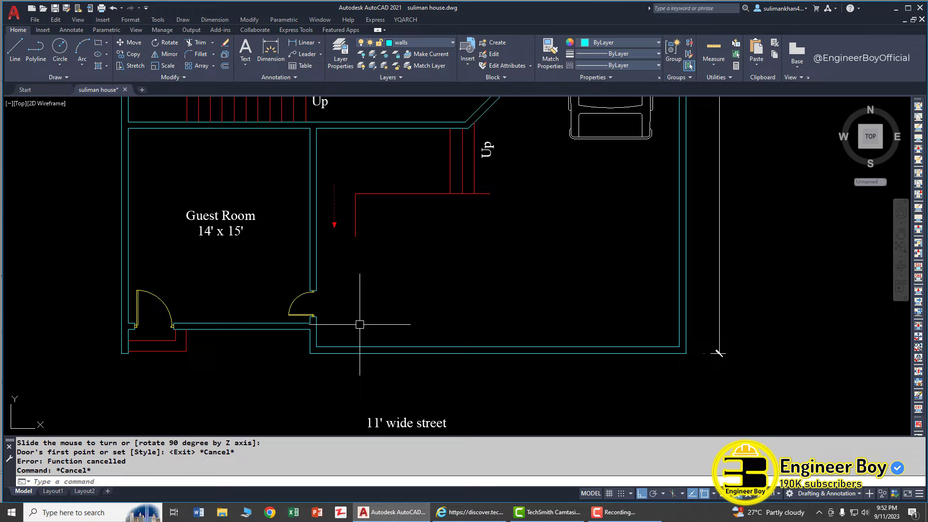
Set the AD door's pier length to 4.5.
type("A")
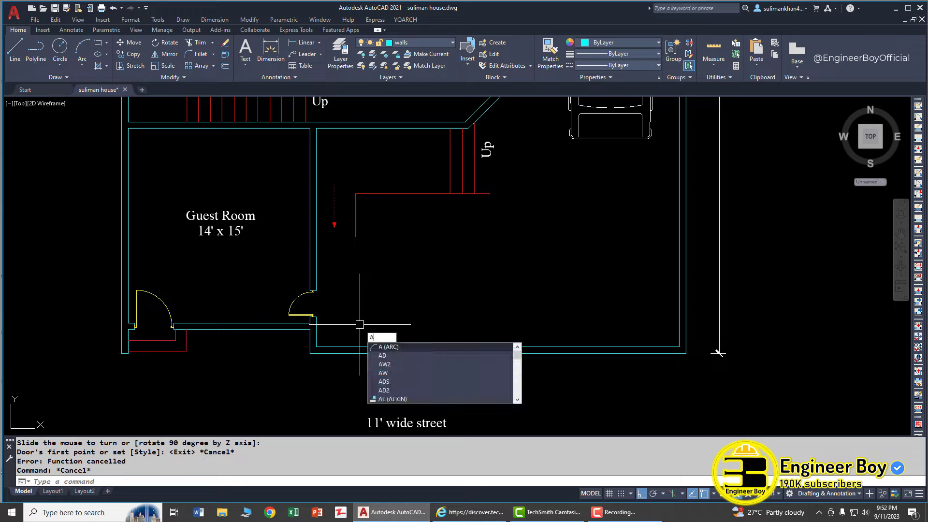
type("d")
key("Return")
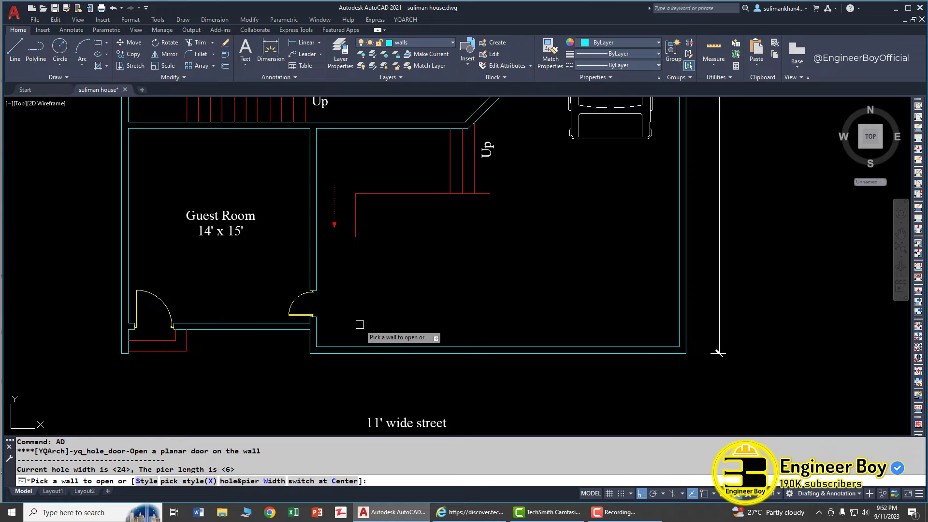
left_click(253, 481)
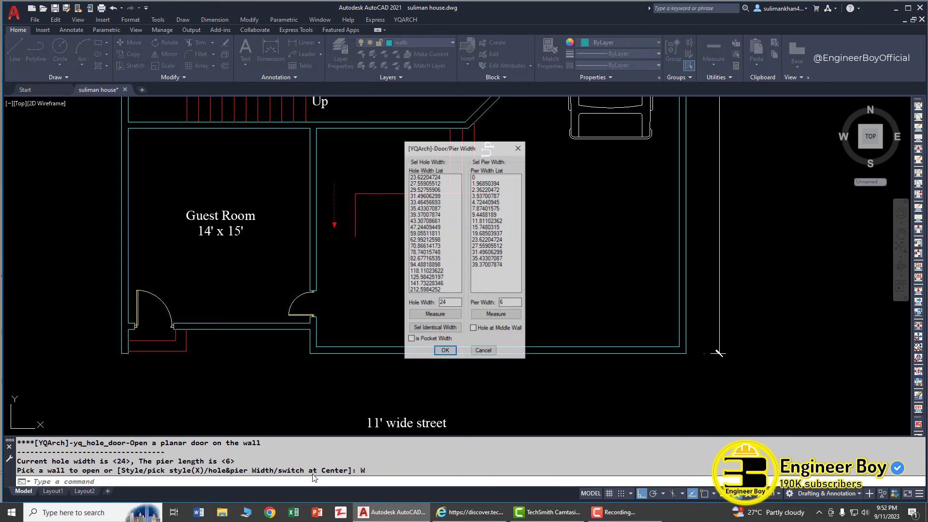
type("4.5")
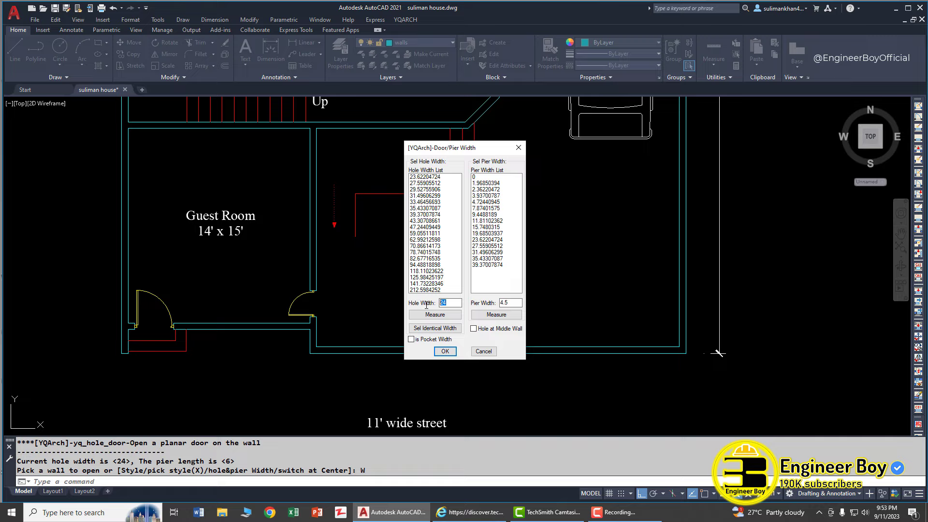
left_click(444, 351)
scroll(391, 208, "up", 8)
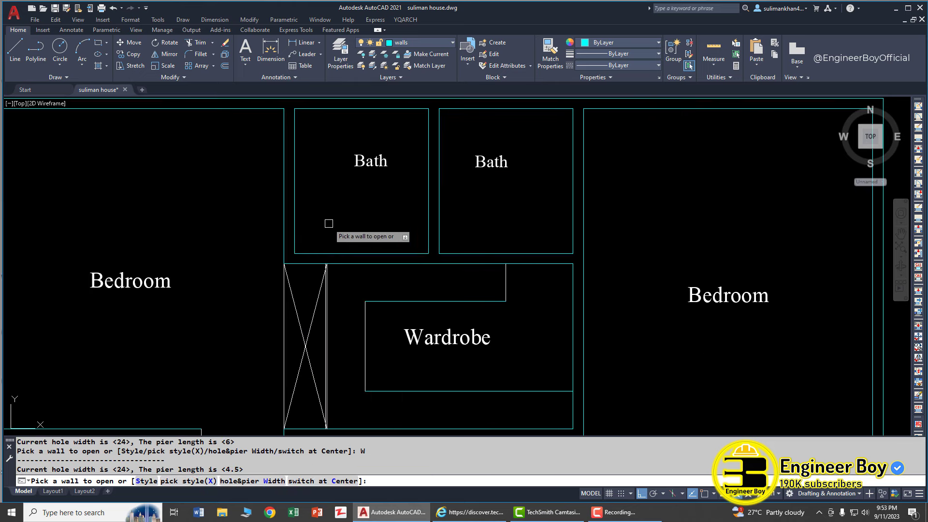
key("Escape")
Place a door in the bath wall beside the left bedroom and one in the next wall.
key("Return")
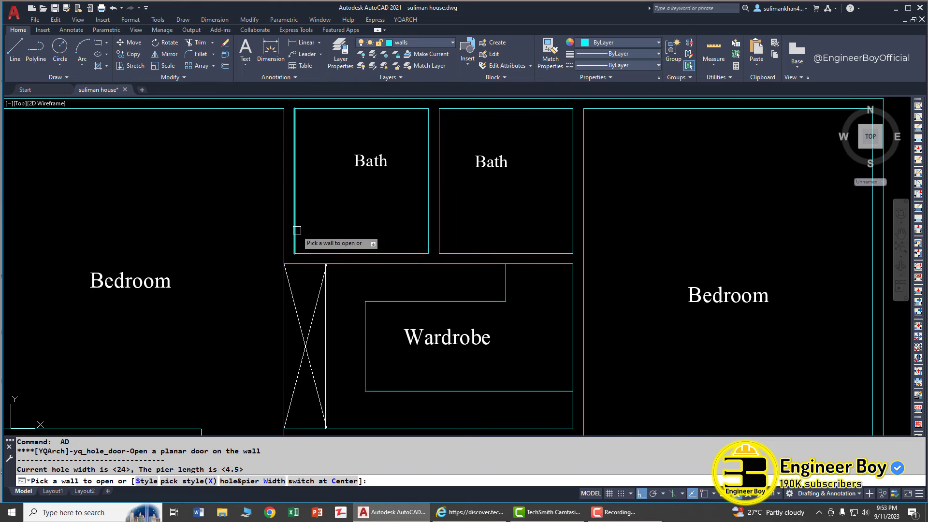
left_click(294, 232)
left_click(284, 227)
left_click(310, 227)
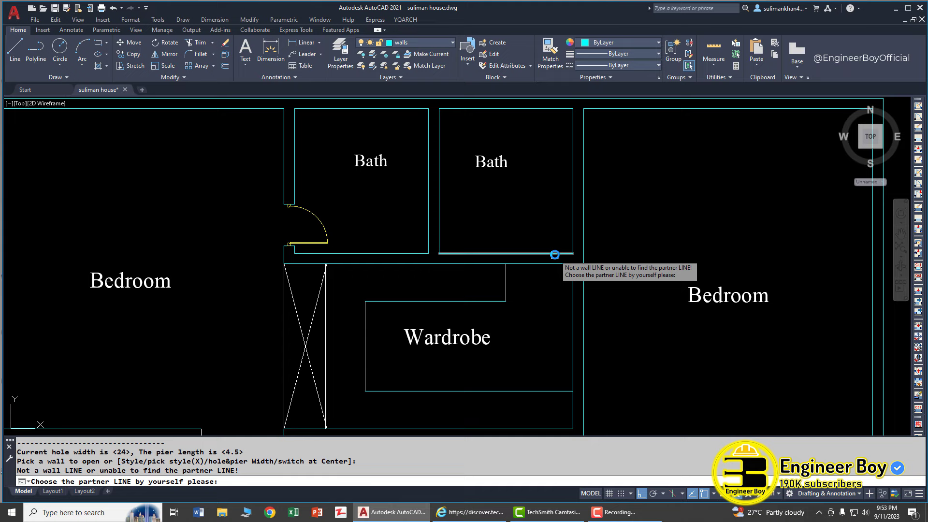
left_click(556, 261)
left_click(549, 228)
scroll(549, 228, "down", 5)
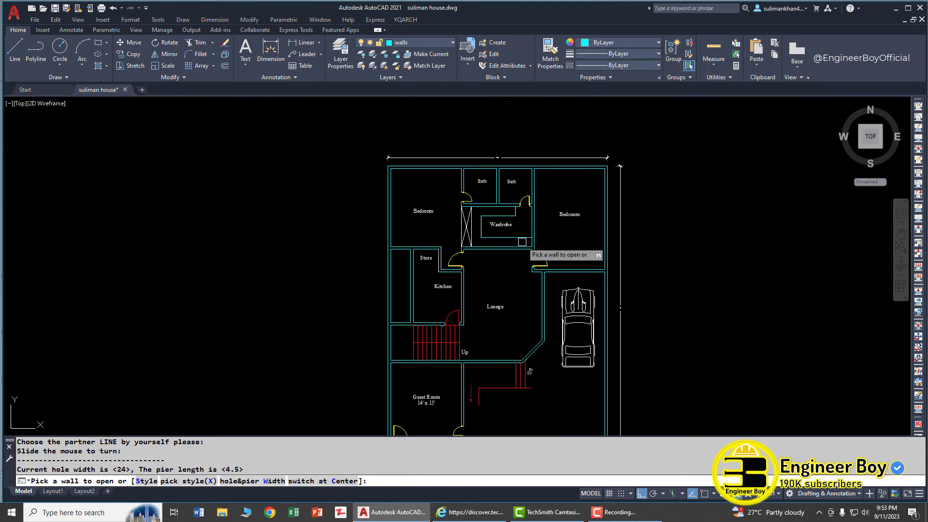
Add a 24-inch swing door with 4.5-inch pier in the wall between the lounge and garage.
middle_click_drag(524, 348, 493, 217)
scroll(513, 162, "up", 6)
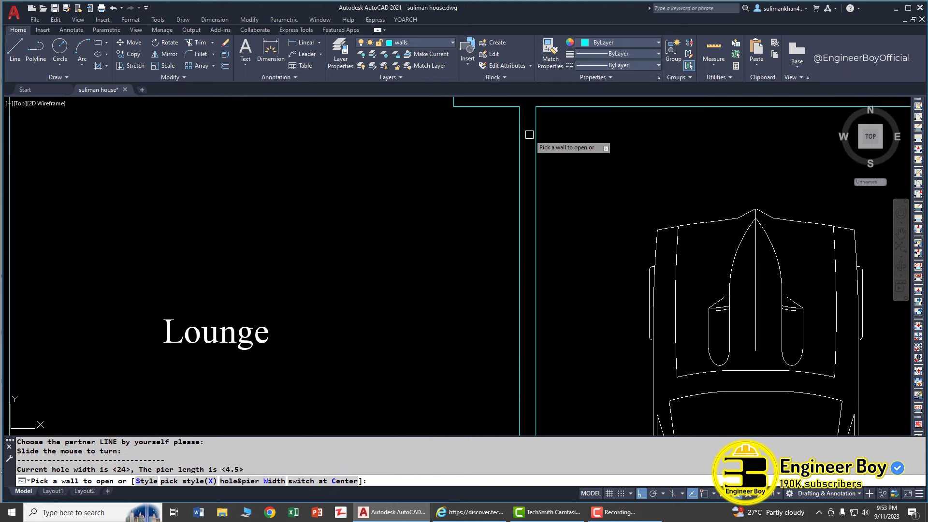
left_click(529, 134)
left_click(519, 142)
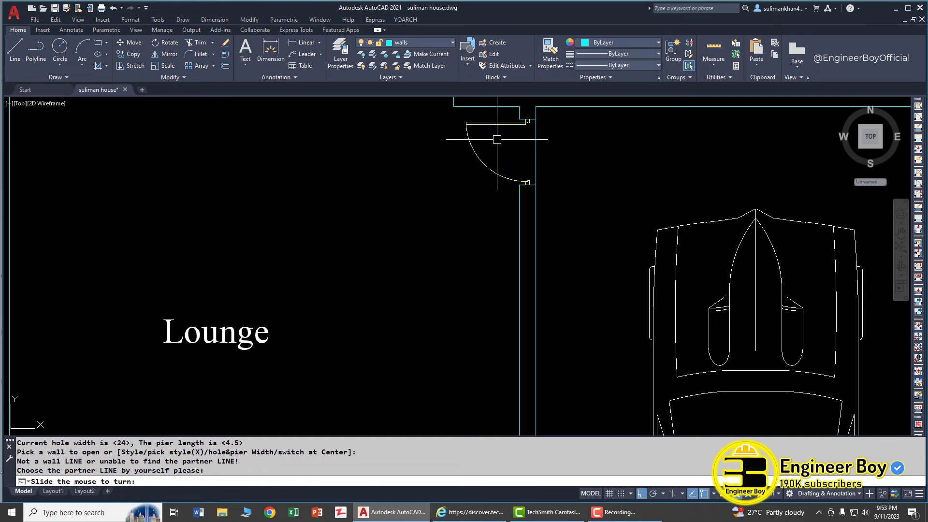
left_click(496, 141)
scroll(497, 256, "down", 3)
key("Escape")
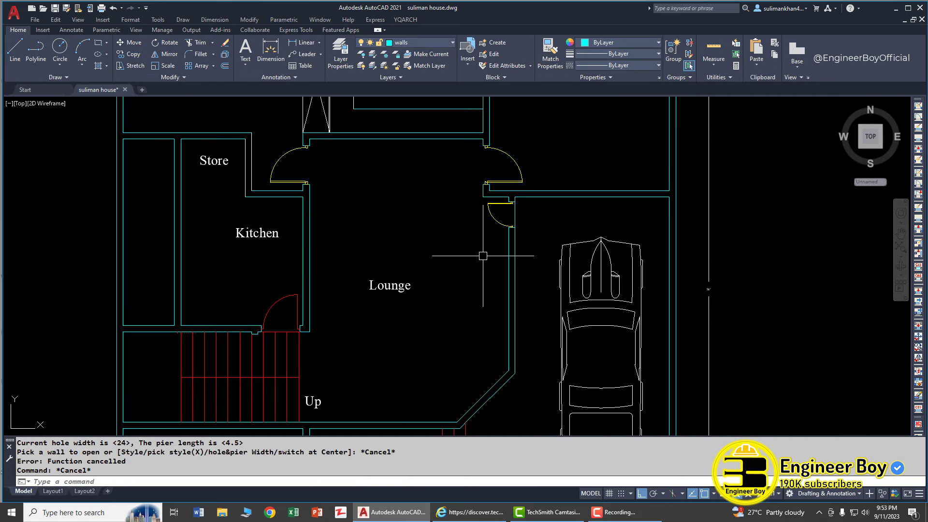
scroll(482, 256, "down", 2)
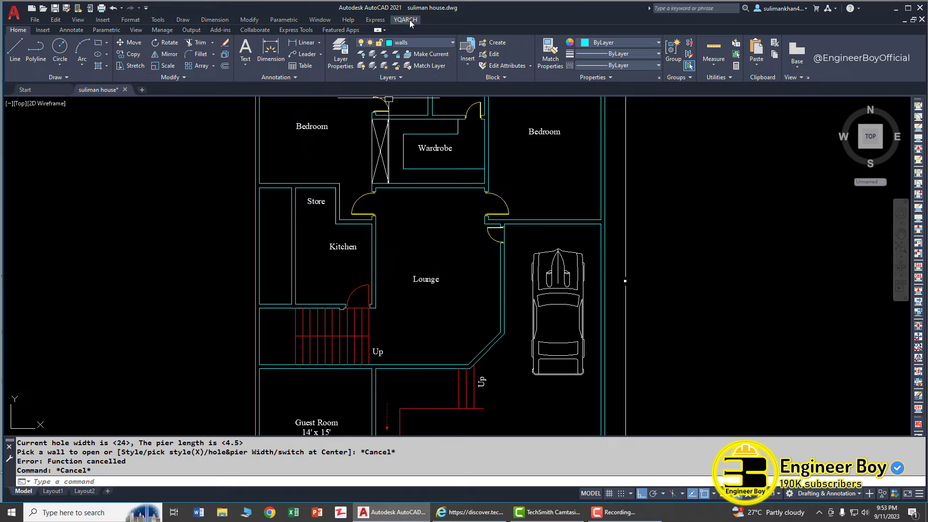
key("Escape")
key("Escape")
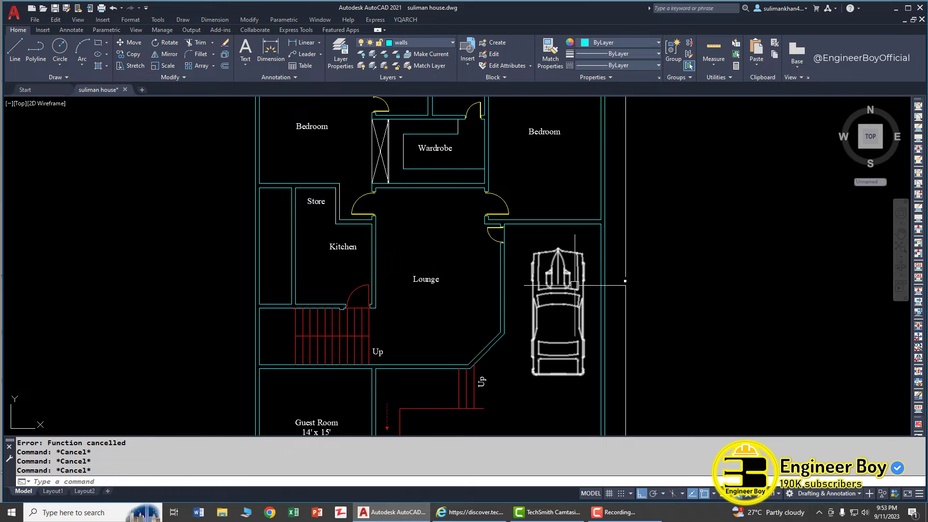
key("Escape")
middle_click_drag(421, 348, 414, 248)
Set the door to the DR_D02 double swing style, 60 hole width, centred in the wall.
type("a")
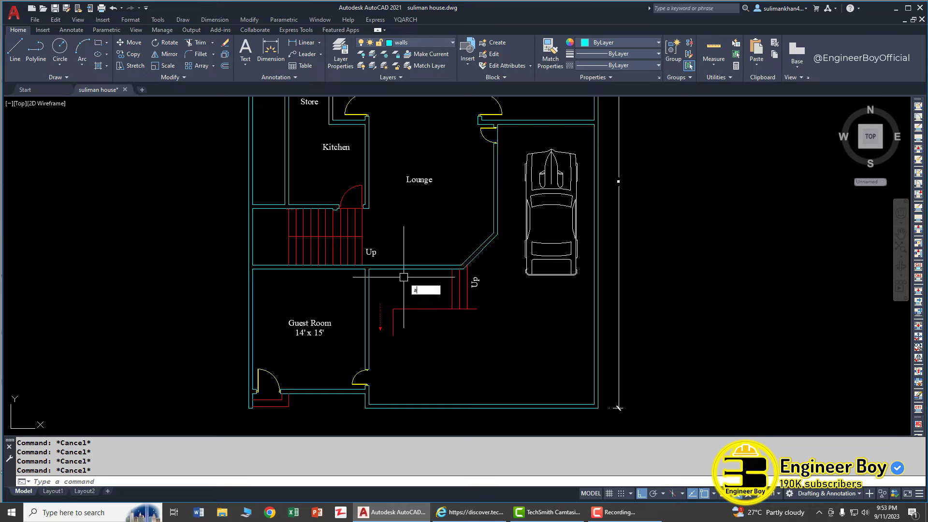
type("nd")
key("Return")
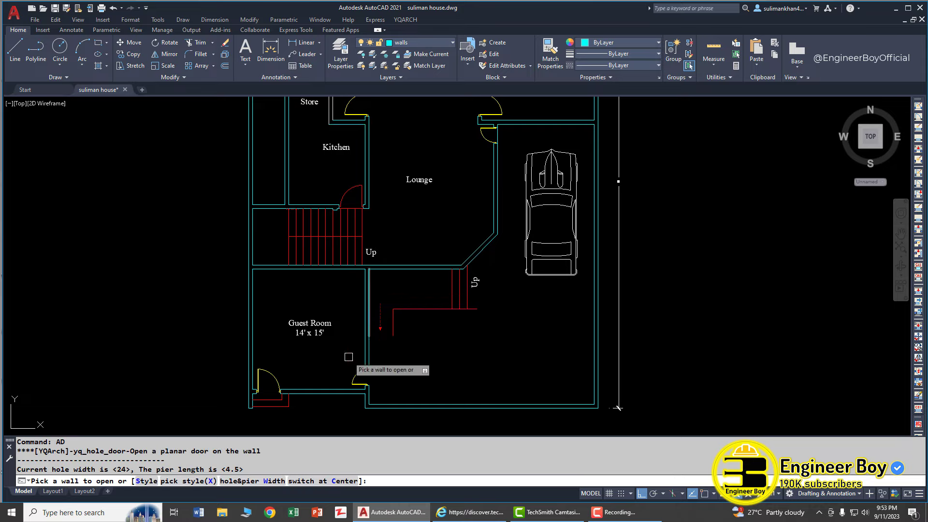
left_click(143, 481)
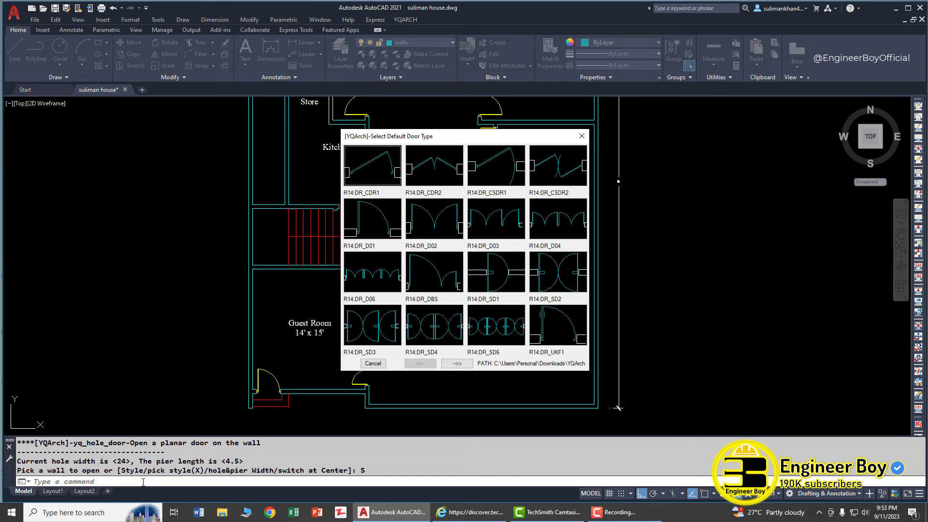
left_click(448, 223)
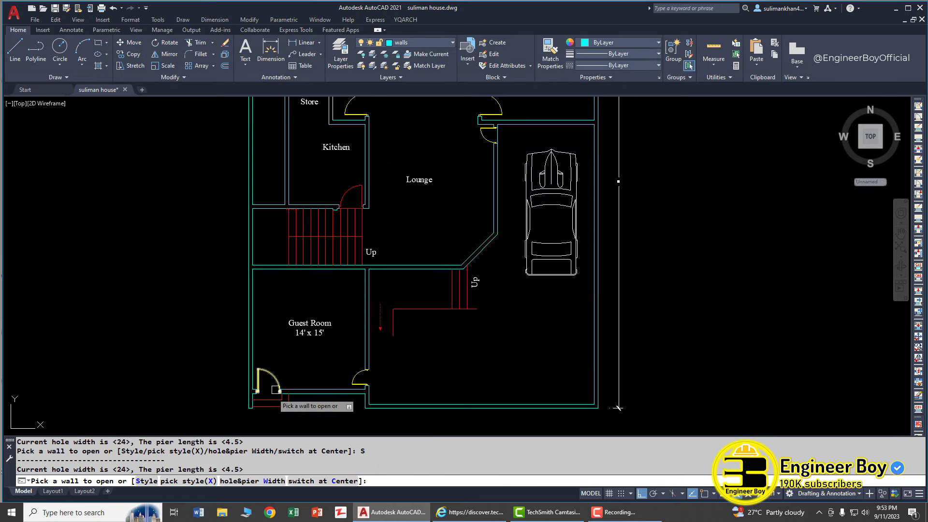
left_click(236, 480)
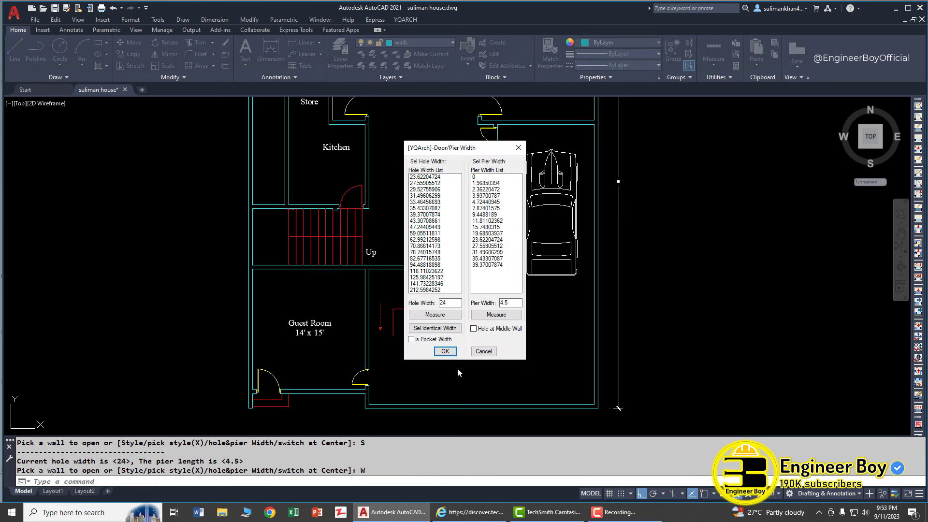
left_click(474, 329)
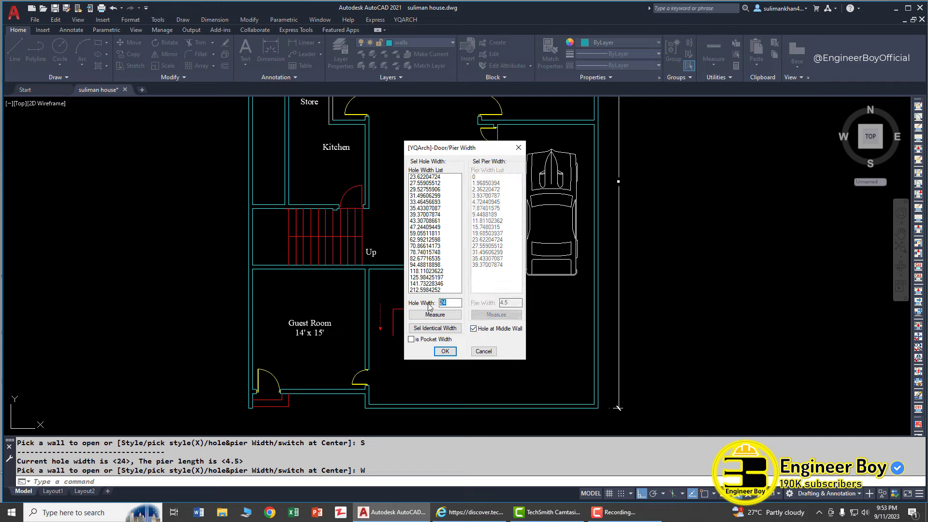
left_click(445, 352)
scroll(423, 266, "up", 2)
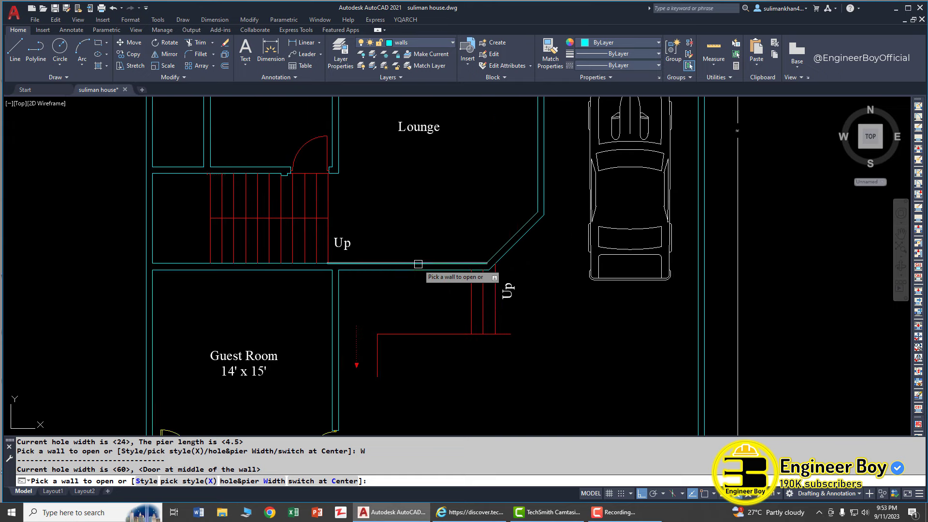
Place the double door in the lounge's lower wall beside the staircase.
left_click(415, 268)
left_click(414, 264)
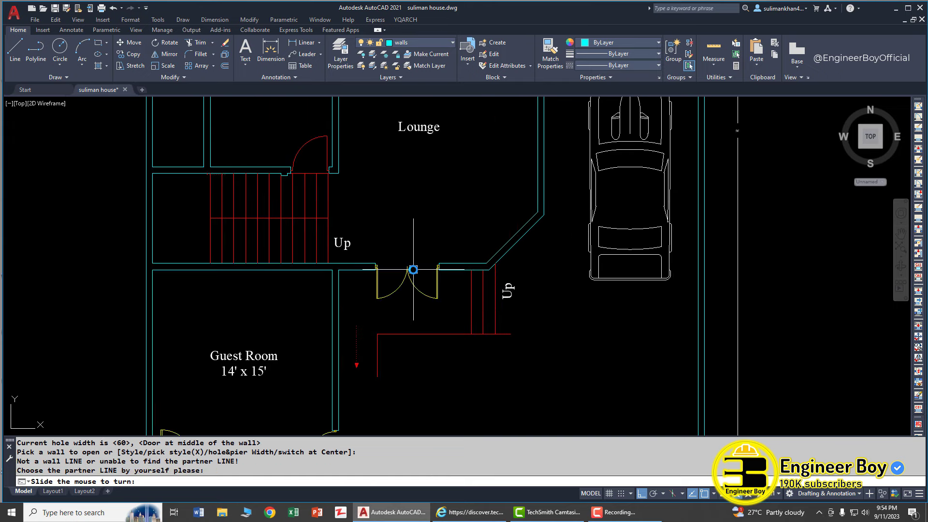
left_click(422, 218)
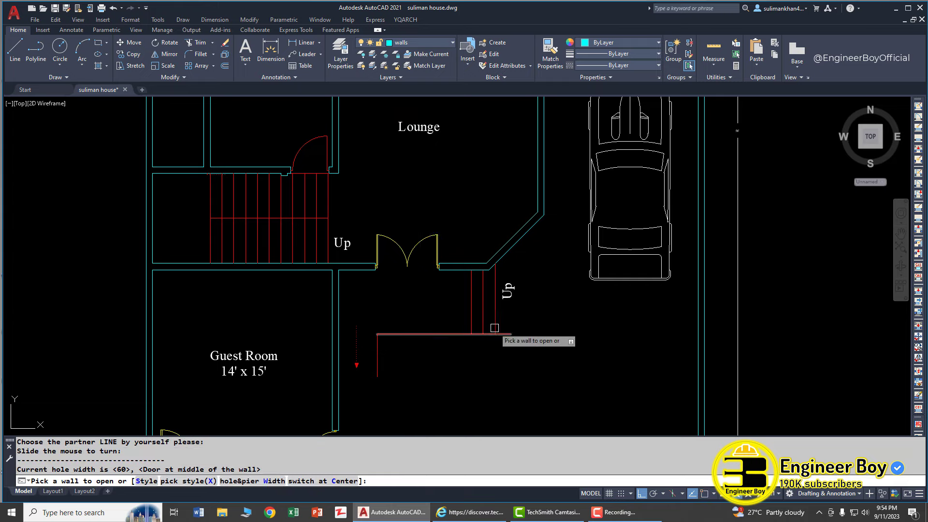
key("Escape")
key("Escape")
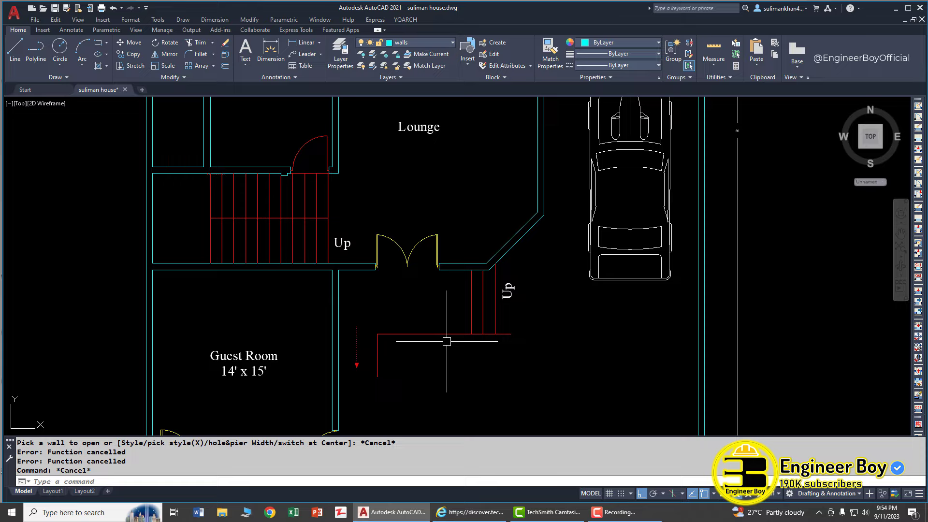
Replace the lounge's double door with the R14:DR_CDR2 folding door using TD.
type("TD")
key("Return")
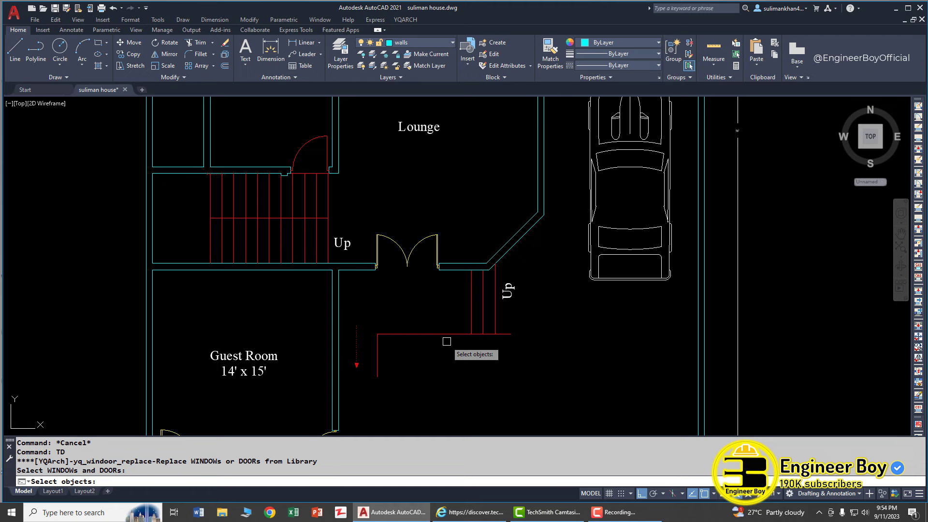
left_click(410, 254)
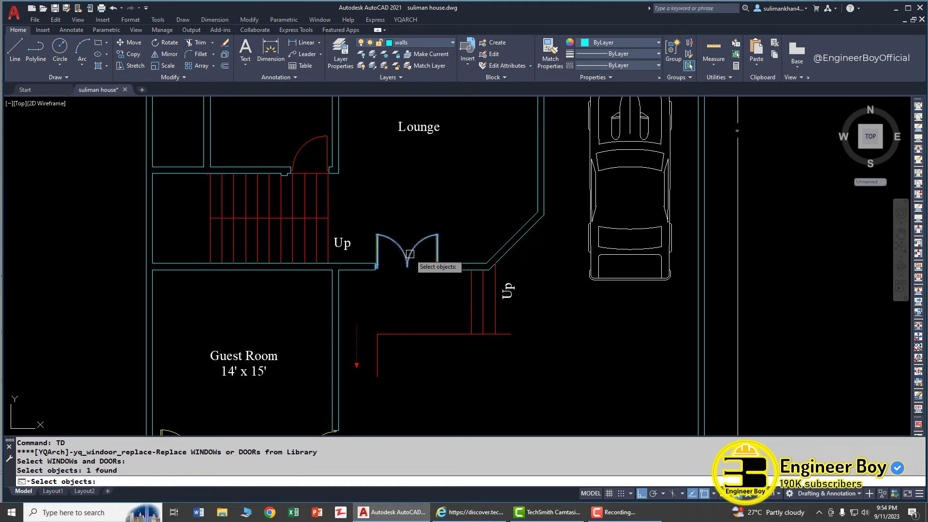
key("Return")
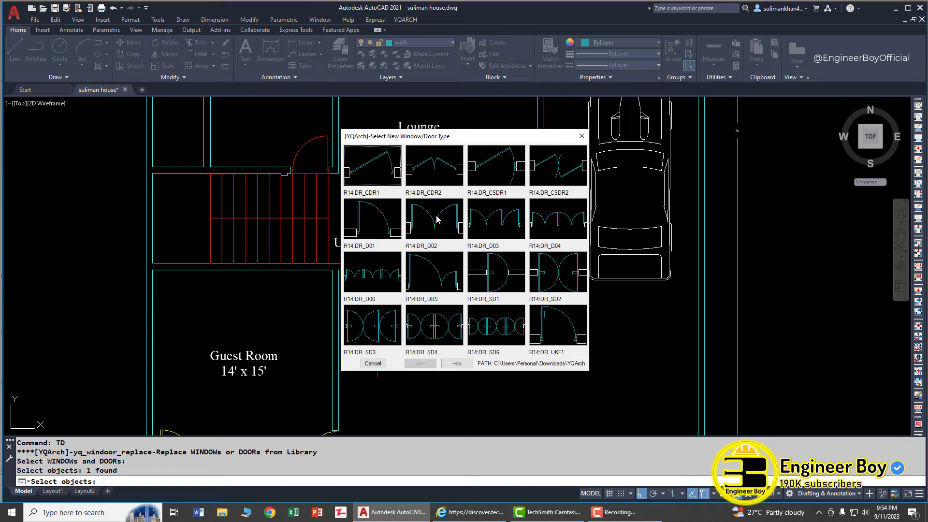
left_click(436, 173)
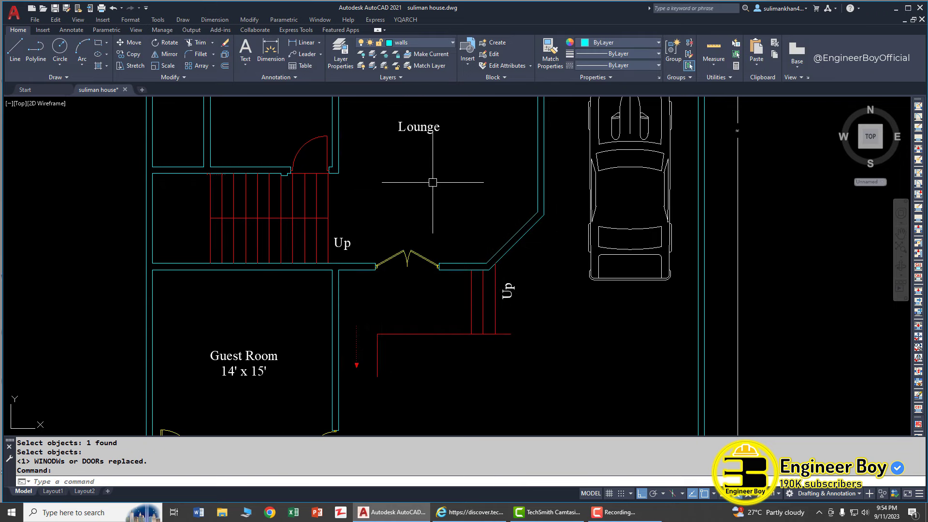
scroll(477, 296, "down", 2)
mouse_move(490, 241)
middle_mouse_down()
mouse_move(441, 377)
mouse_move(434, 296)
middle_mouse_up()
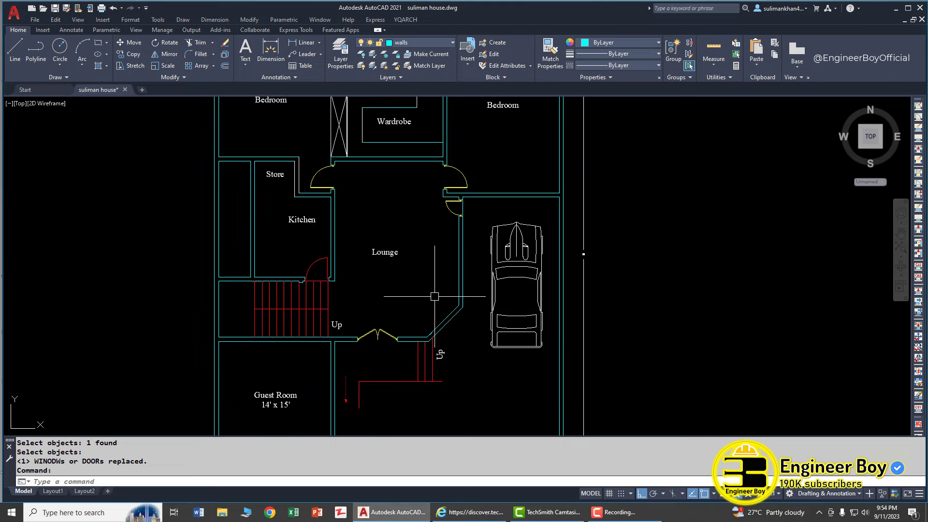
key("Escape")
key("Escape")
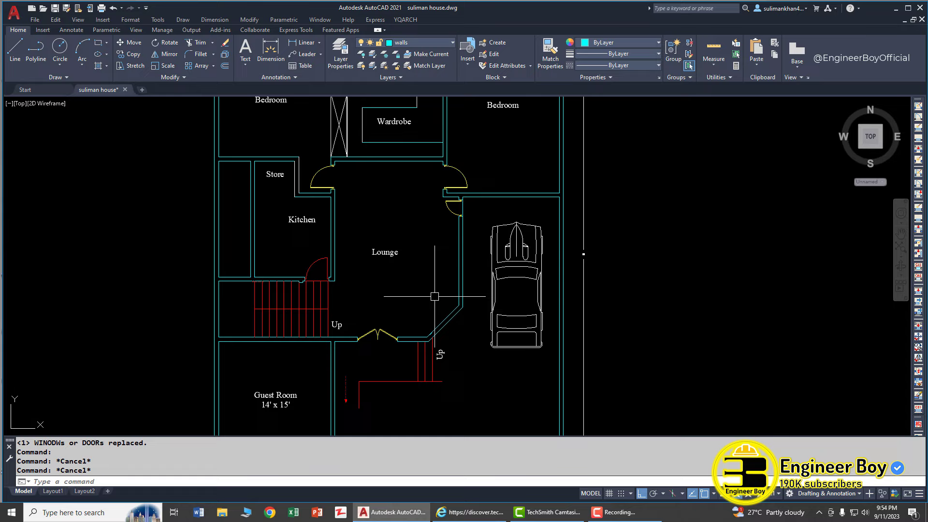
Set the AW window width to 60, centred in the wall.
type("AW")
key("Return")
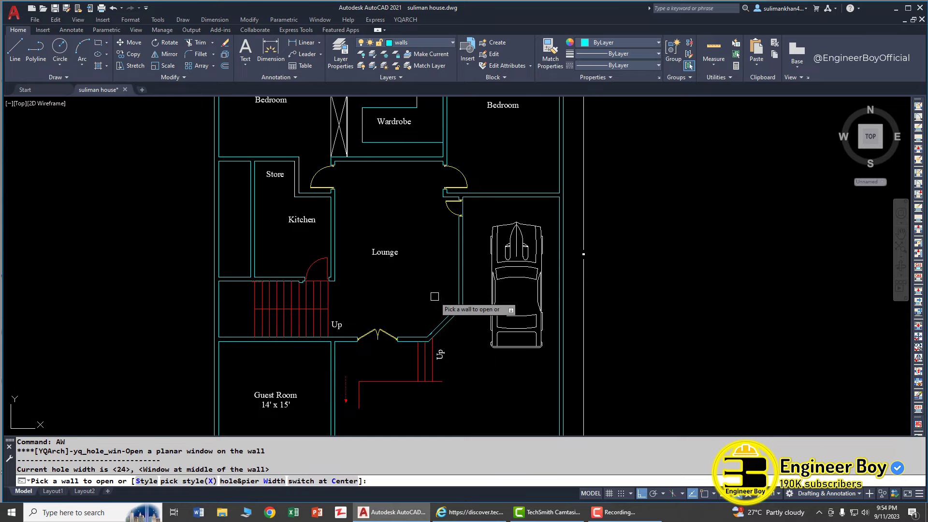
left_click(244, 480)
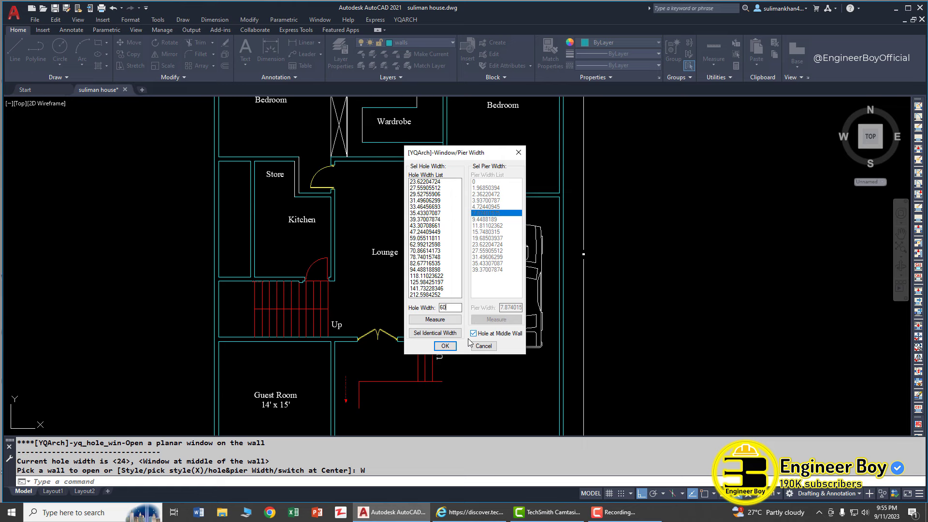
left_click(445, 345)
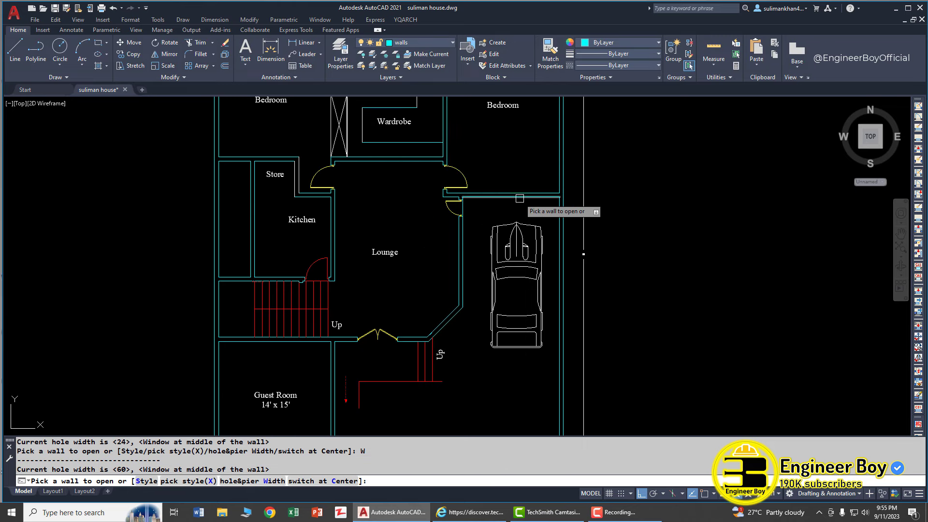
Place windows in the garage, guest room, lounge and kitchen walls.
left_click(553, 194)
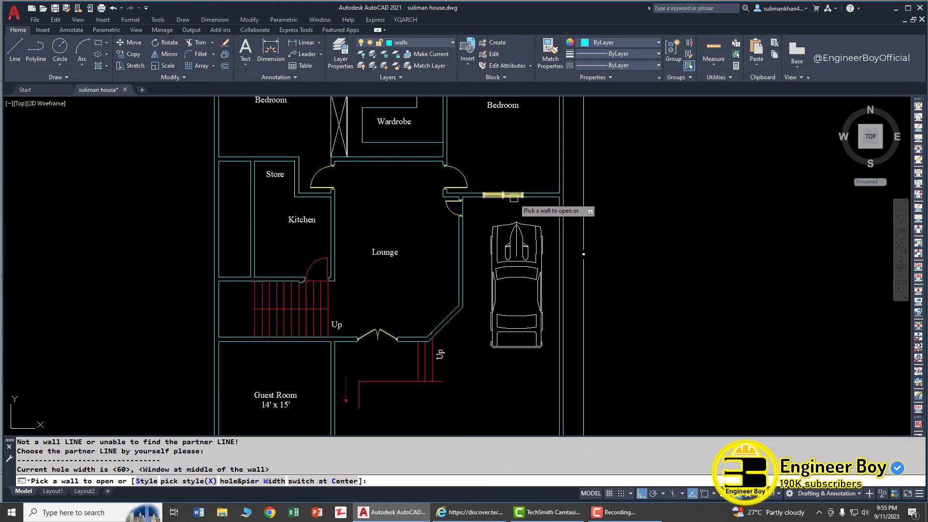
scroll(425, 315, "up", 2)
left_click(425, 317)
left_click(427, 317)
middle_click_drag(427, 317, 485, 210)
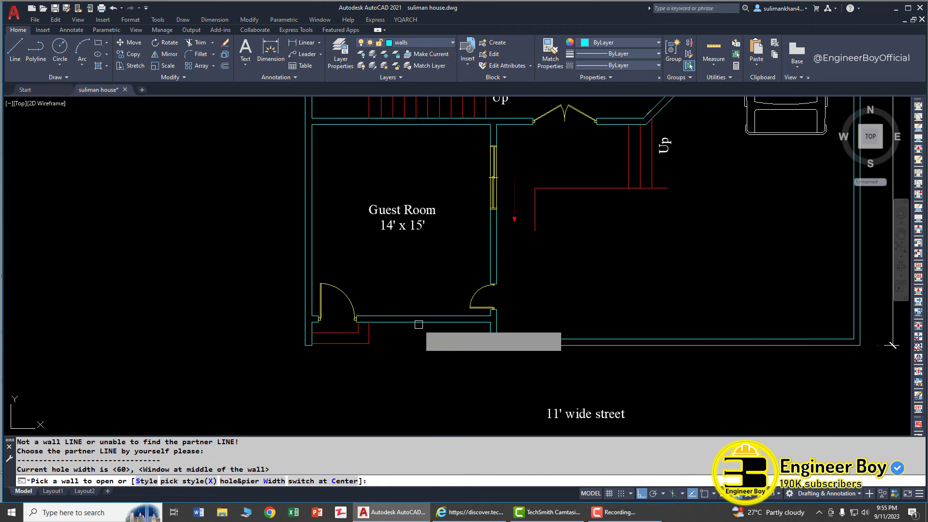
left_click(418, 315)
scroll(417, 314, "down", 3)
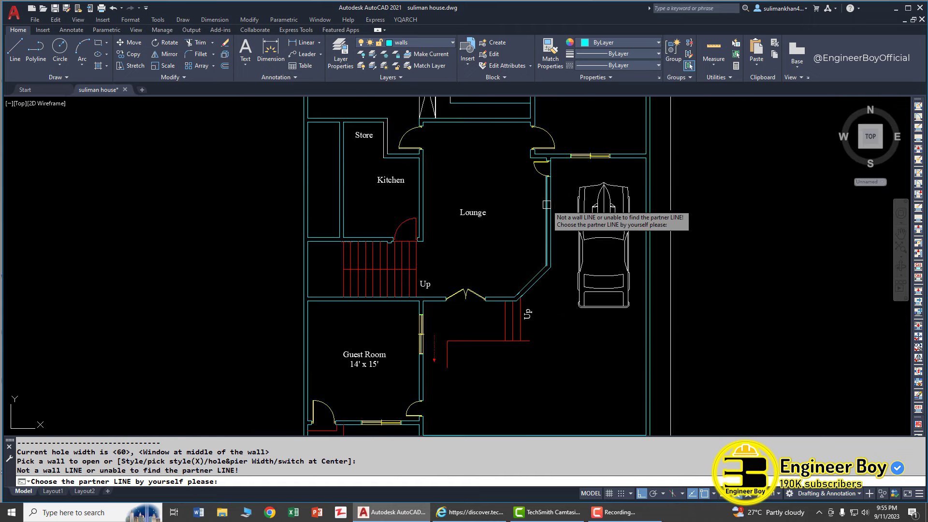
scroll(409, 247, "up", 3)
scroll(408, 246, "down", 3)
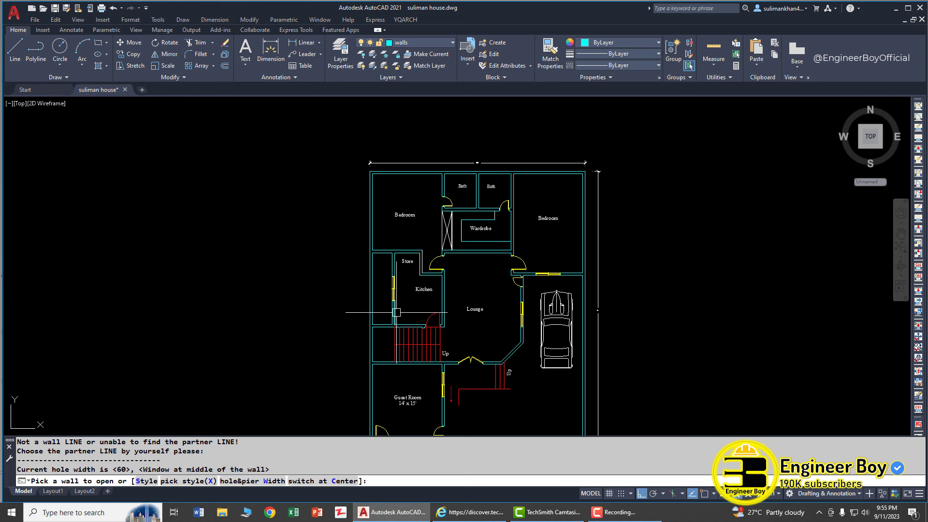
key("Escape")
key("Escape")
scroll(386, 265, "up", 1)
scroll(386, 266, "up", 2)
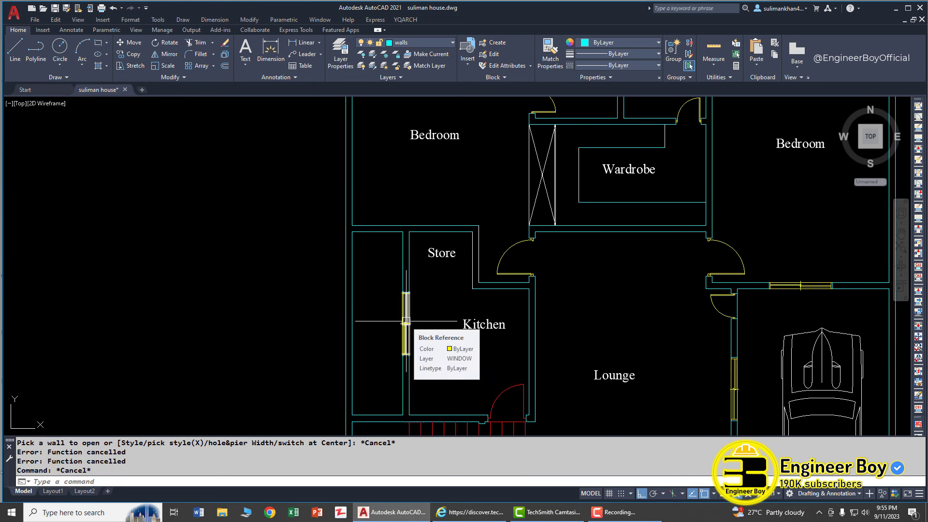
type("w")
key("Escape")
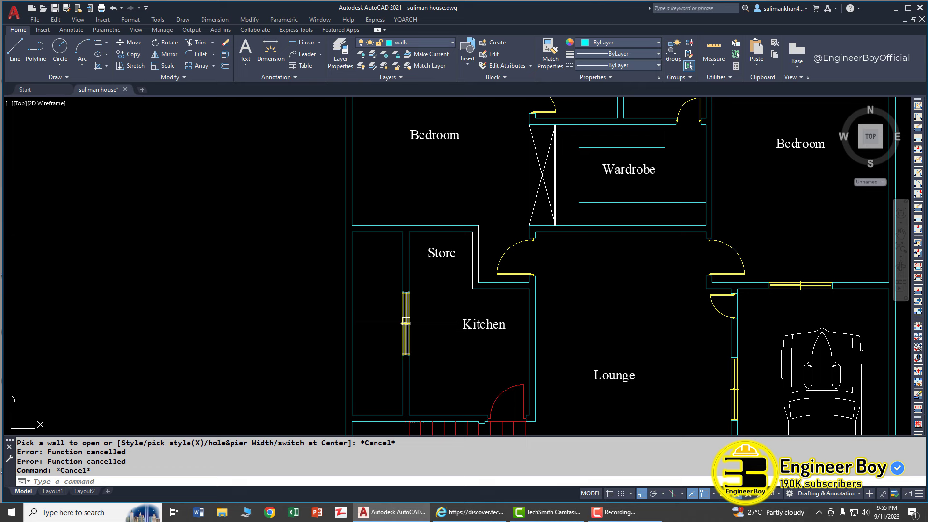
type("w")
key("Return")
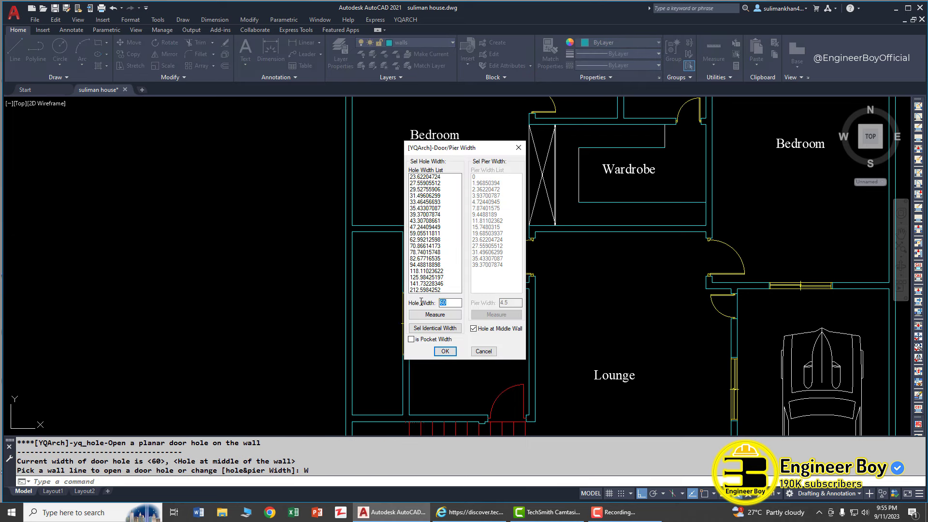
left_click(445, 351)
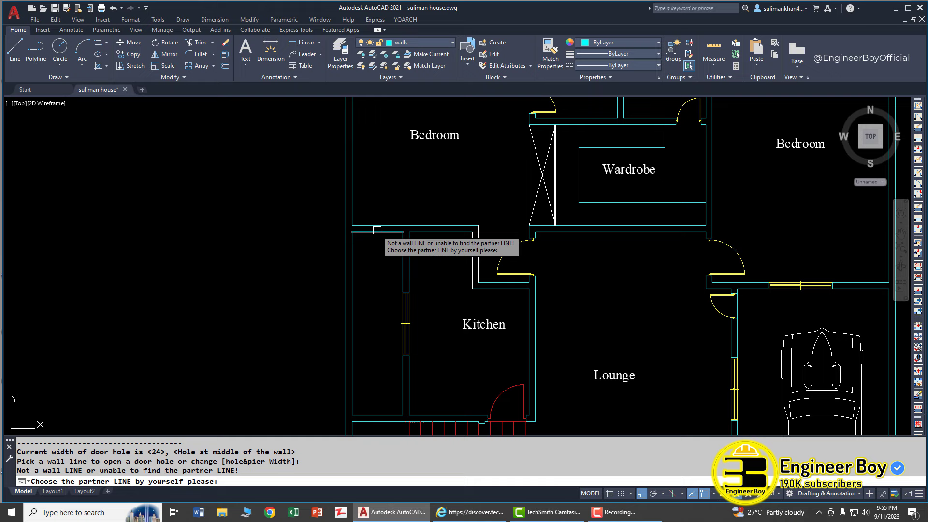
scroll(377, 225, "up", 4)
key("Escape")
key("Escape")
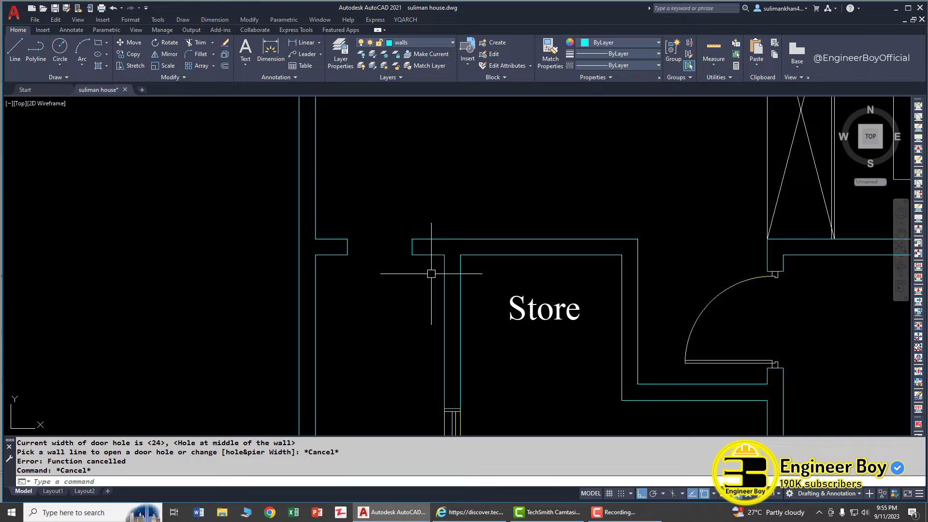
Draw a two-point window (AW2) on the wall beside the Store, wall thickness 6.
type("AW2")
key("Return")
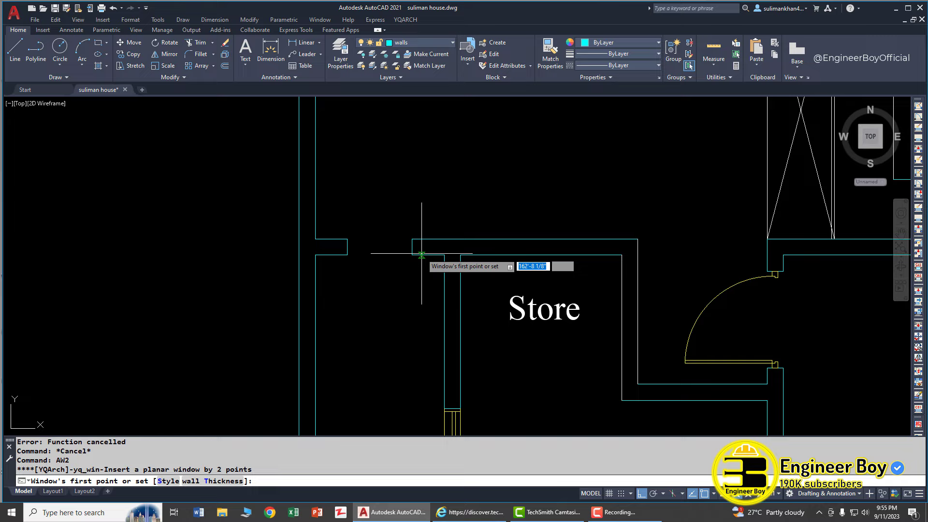
left_click(412, 247)
left_click(347, 247)
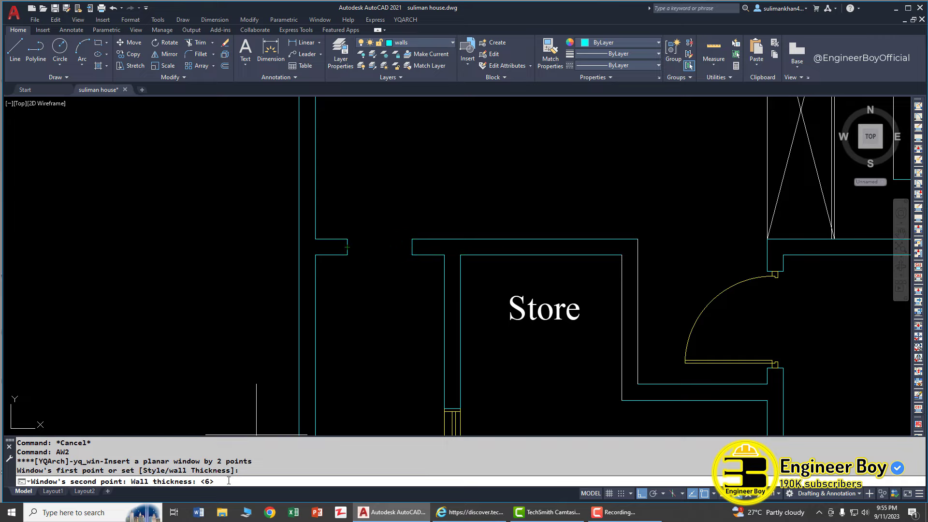
key("Return")
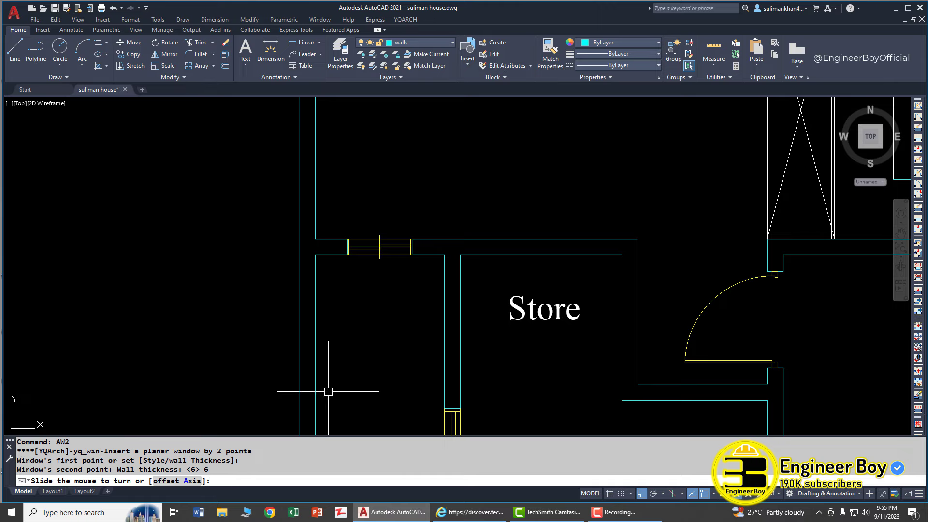
scroll(314, 384, "down", 5)
Set the door-in-wall hole width to 24 with 6-inch piers.
type("an")
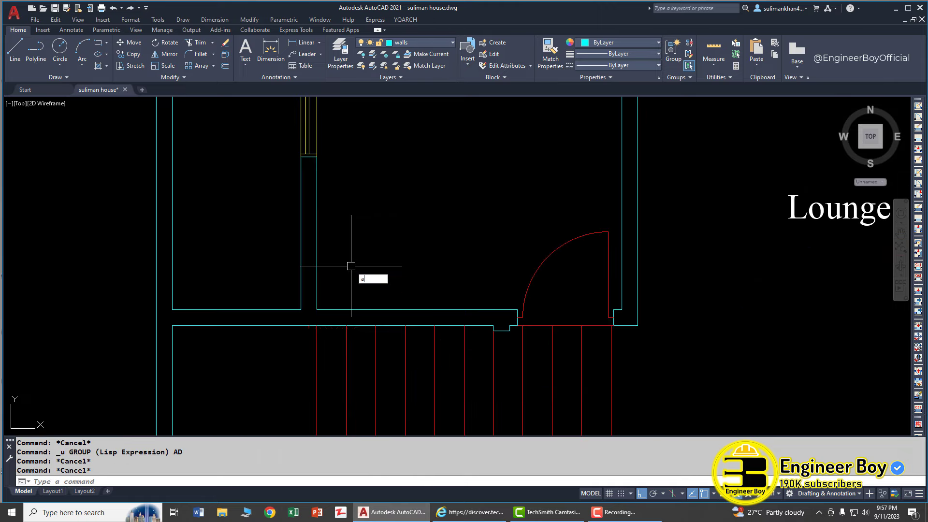
type("d")
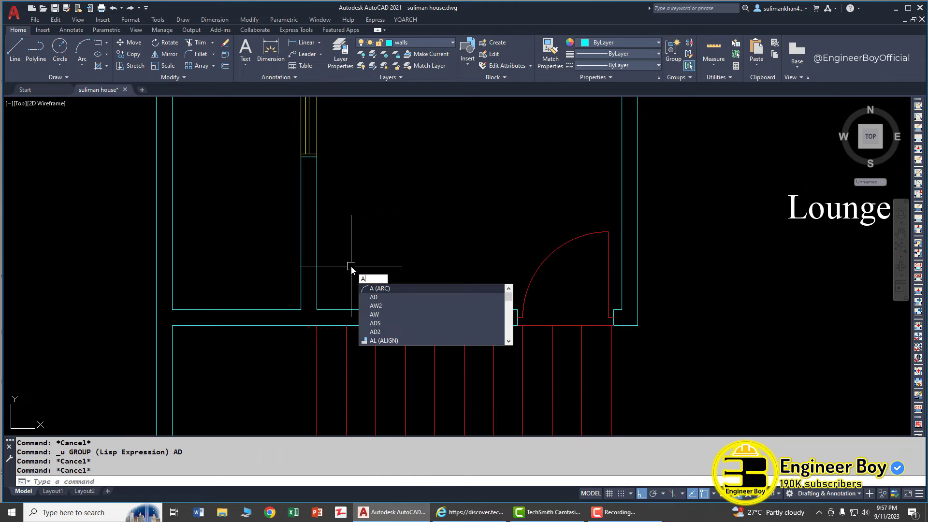
key("Return")
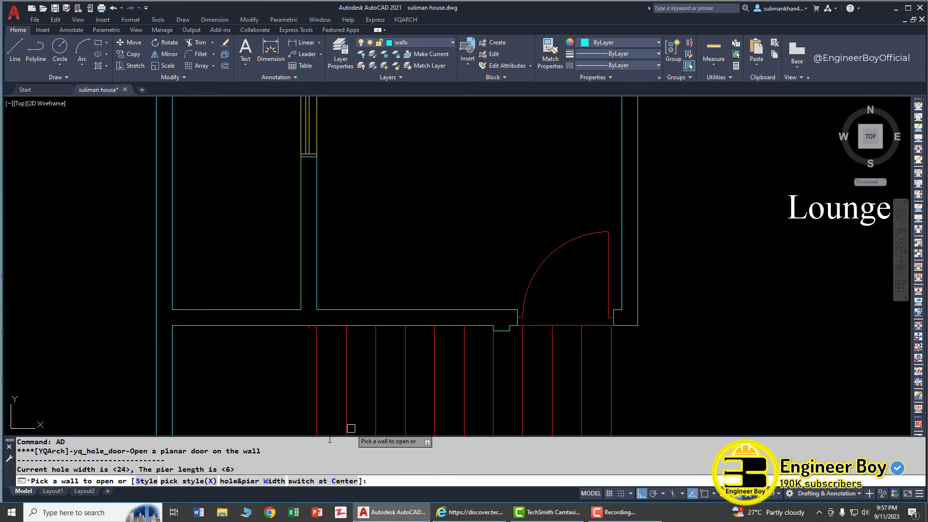
left_click(251, 481)
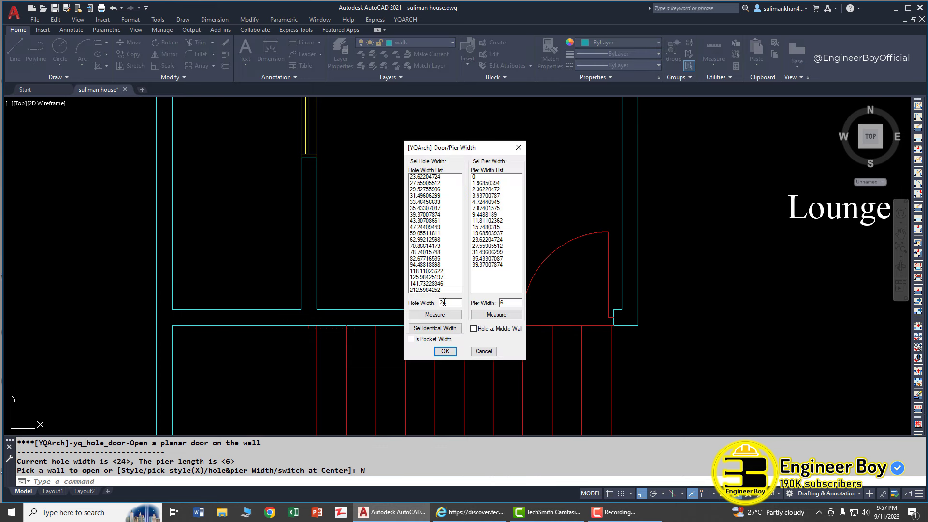
left_click(510, 302)
left_click(444, 351)
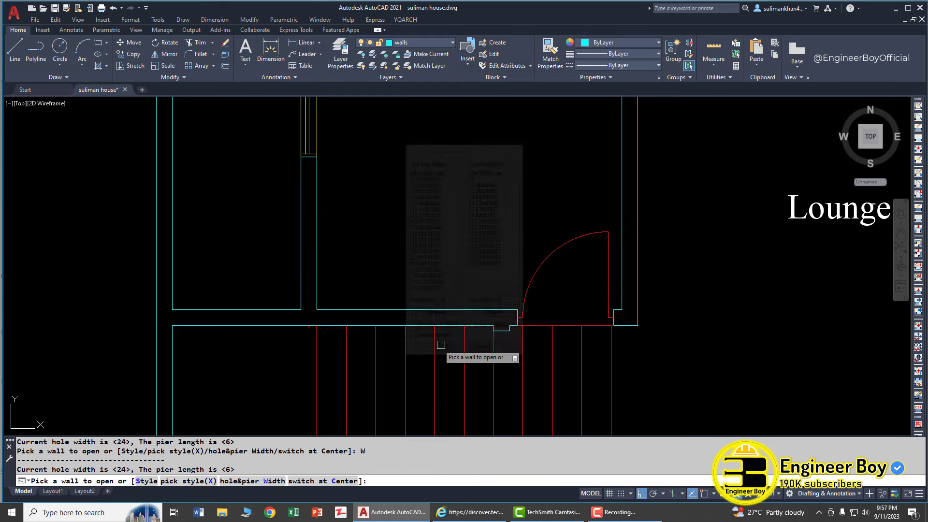
Place the swing door in the Kitchen's lower left wall, opening into the kitchen.
left_click(315, 261)
left_click(301, 271)
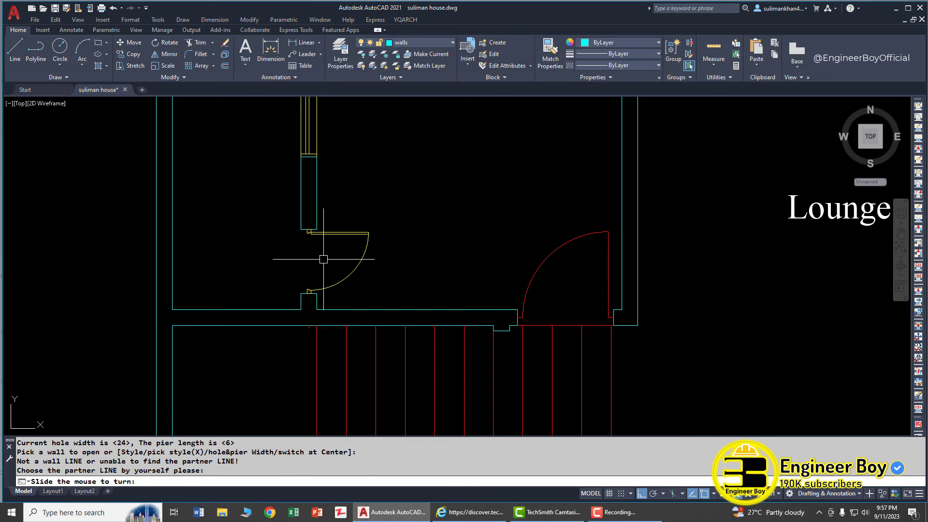
left_click(370, 264)
scroll(296, 325, "down", 4)
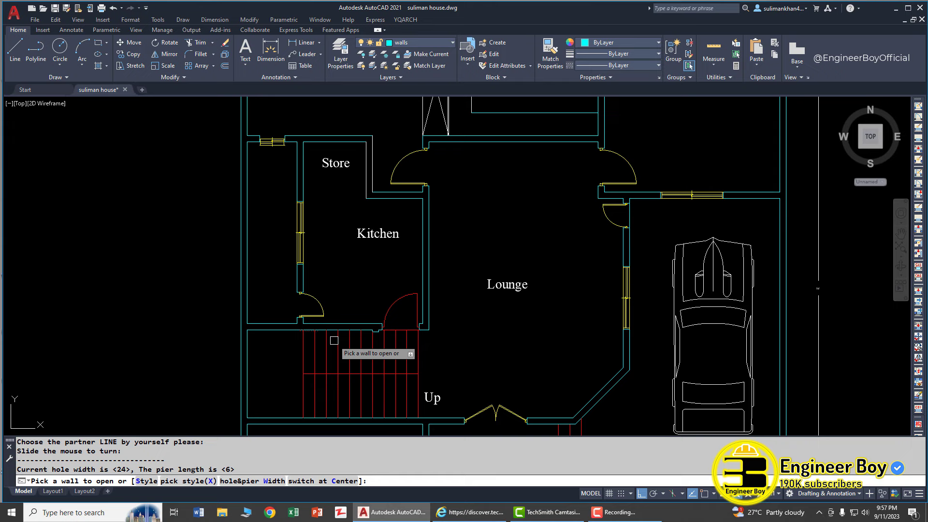
key("Escape")
scroll(380, 283, "down", 2)
Set the window hole width to 24, centred in the wall.
mouse_move(380, 283)
middle_mouse_down()
mouse_move(329, 365)
mouse_move(328, 398)
middle_mouse_up()
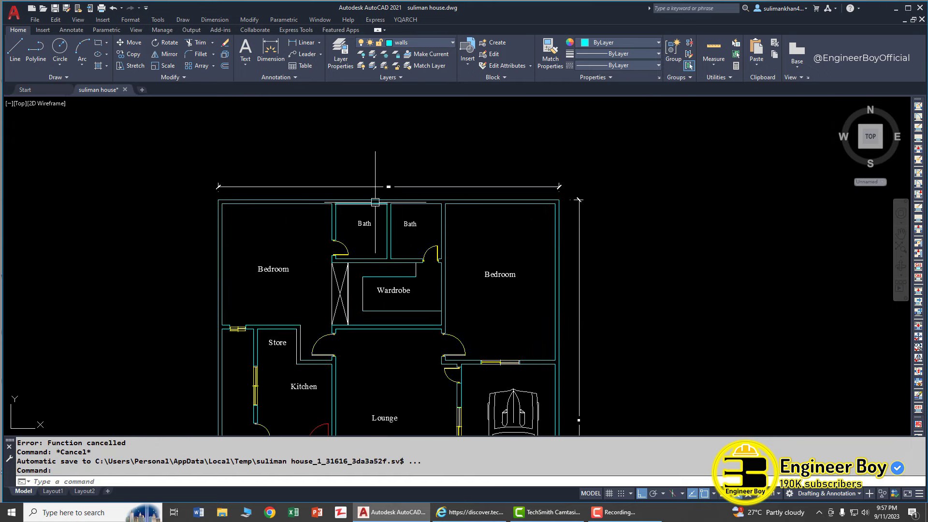
scroll(375, 199, "up", 2)
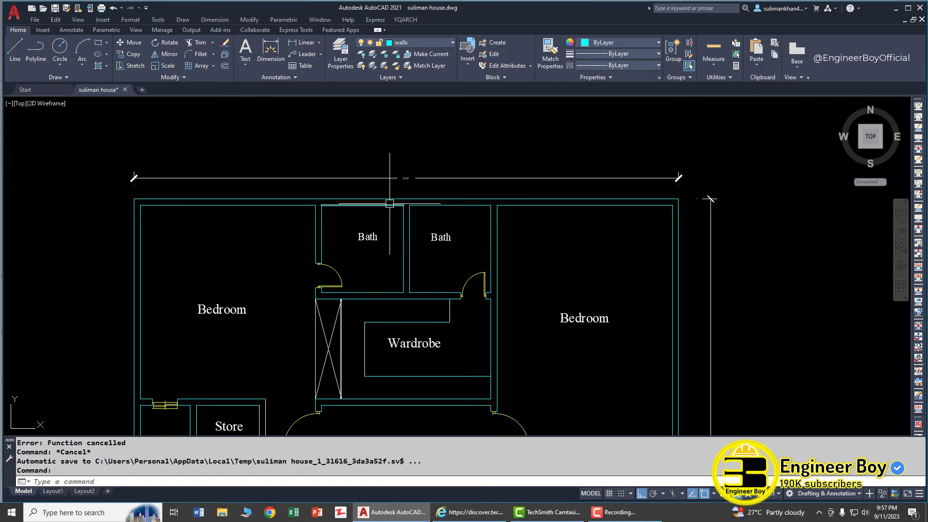
mouse_move(389, 203)
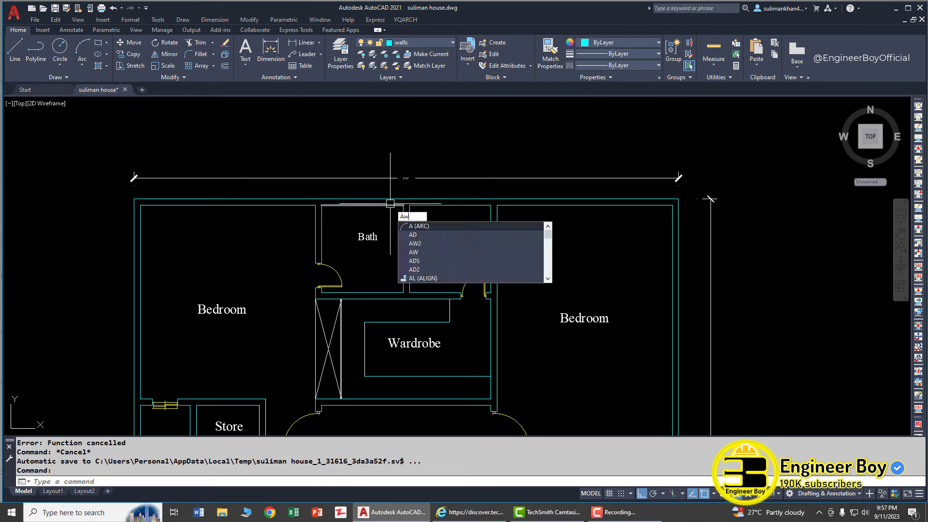
key("space")
type("W")
key("Return")
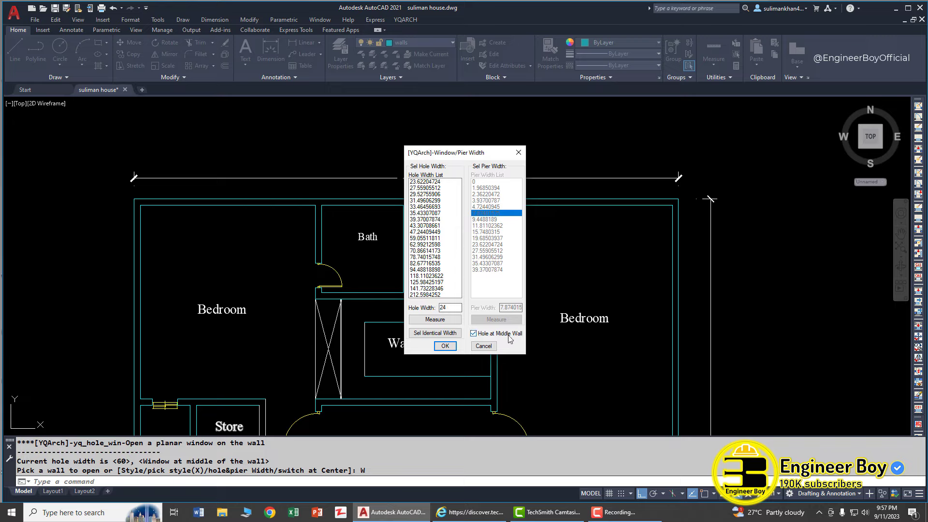
left_click(445, 347)
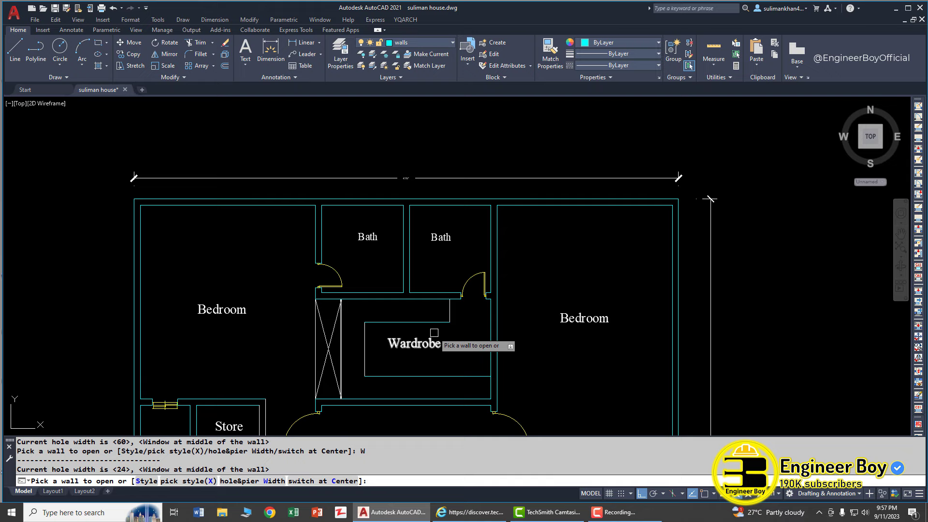
Place the window in the left Bath's top outer wall.
left_click(363, 199)
left_click(363, 205)
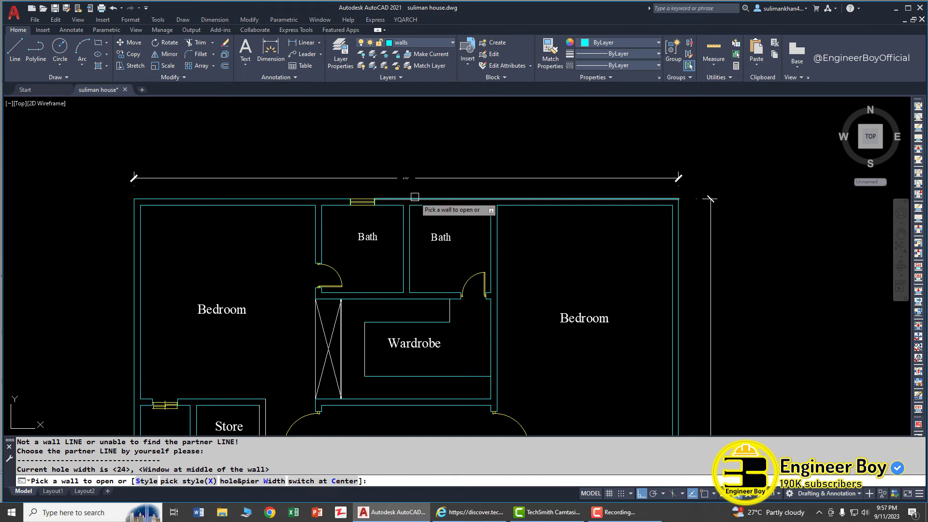
left_click(452, 199)
key("Return")
scroll(429, 179, "down", 4)
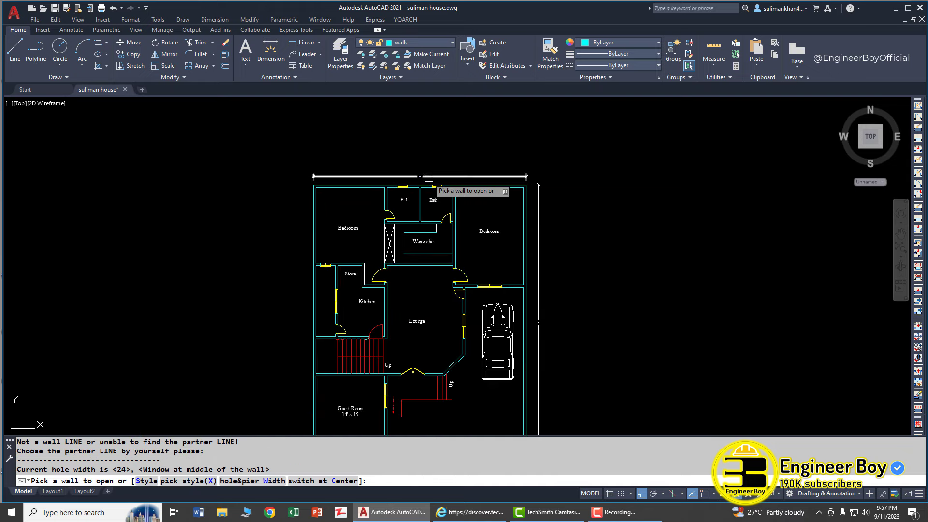
scroll(324, 351, "up", 6)
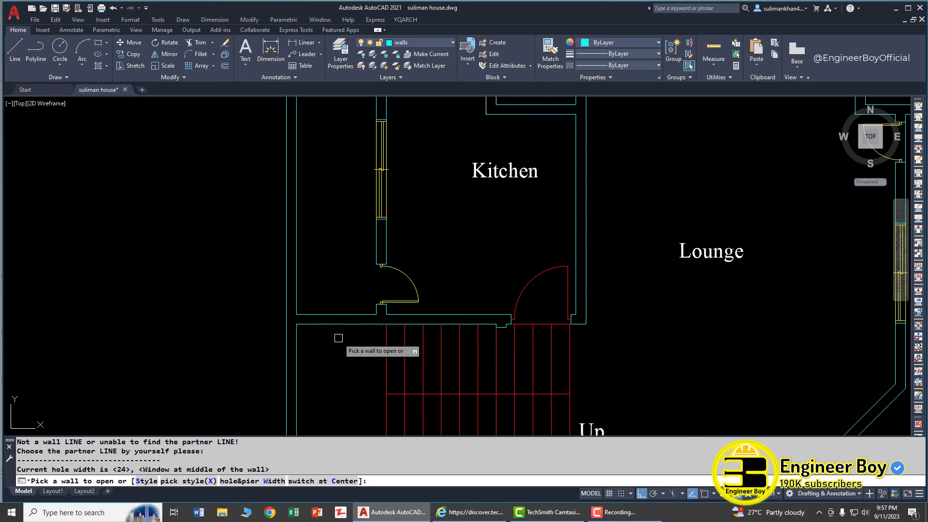
Cut a 90-wide hole (HO) in the right Bedroom's outer wall.
left_click(352, 313)
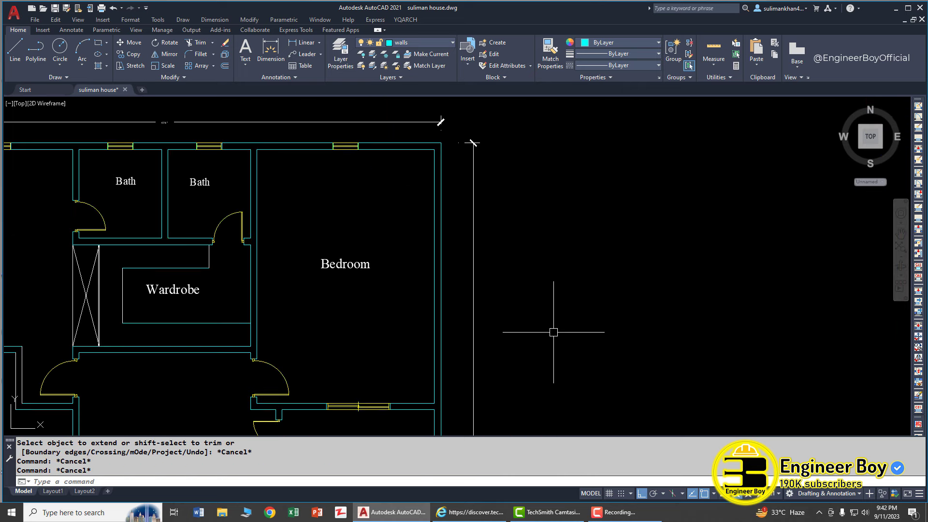
type("HO")
key("Return")
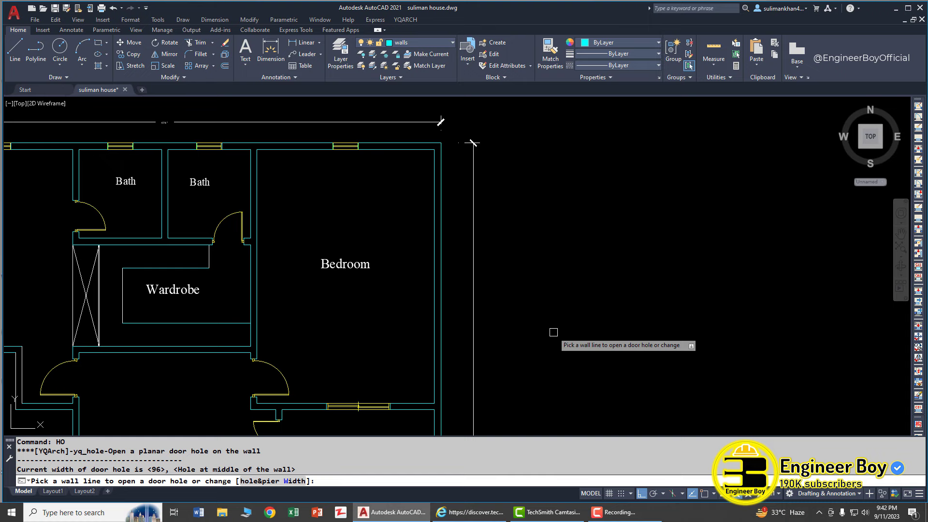
type("W")
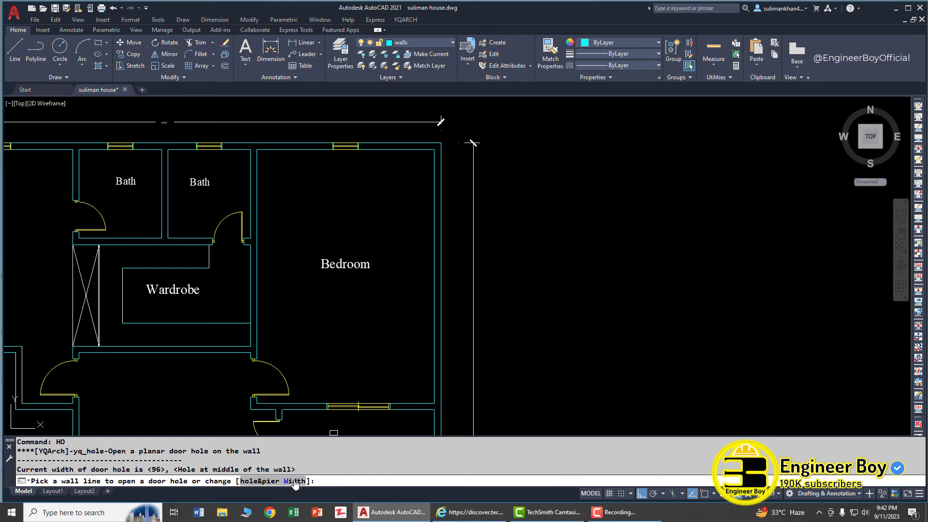
key("Return")
double_click(443, 302)
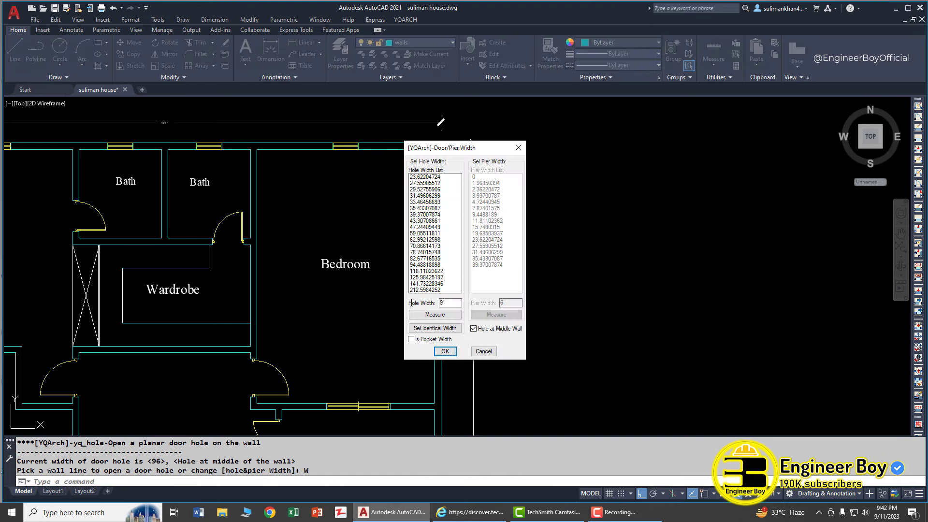
left_click(444, 351)
left_click(441, 278)
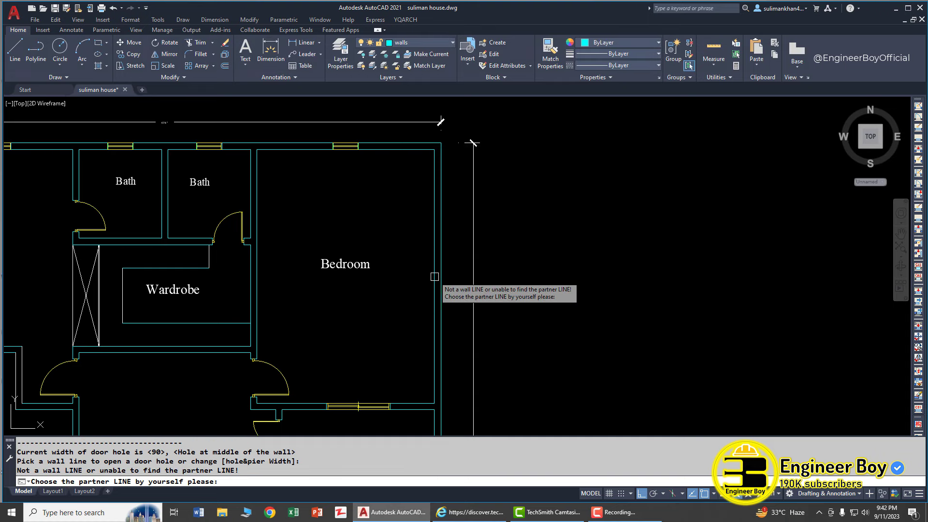
left_click(441, 279)
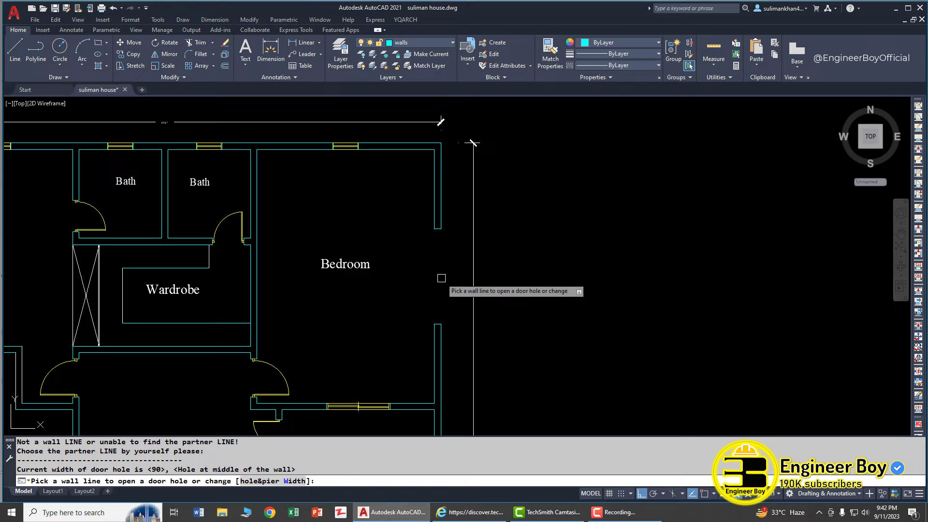
key("Escape")
Fit a two-point window (AW2) across the opening with wall thickness 6.
type("AW2")
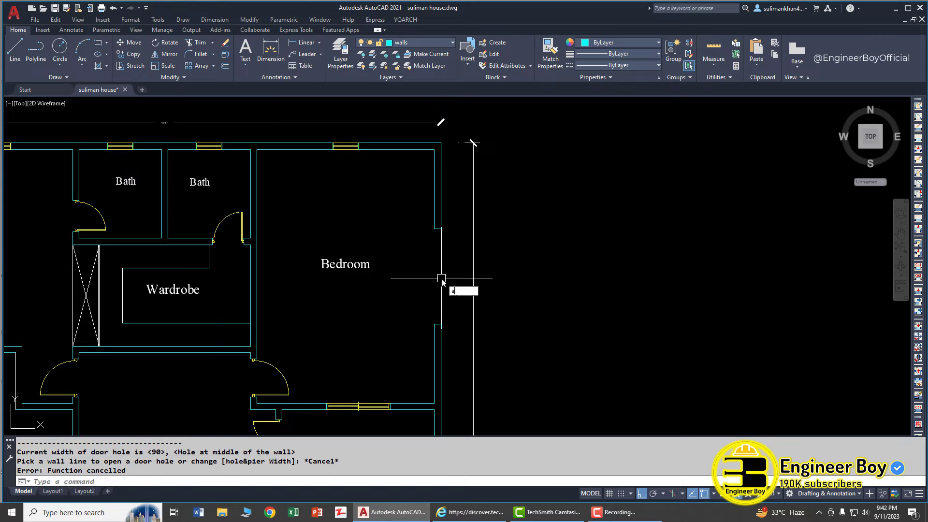
key("Return")
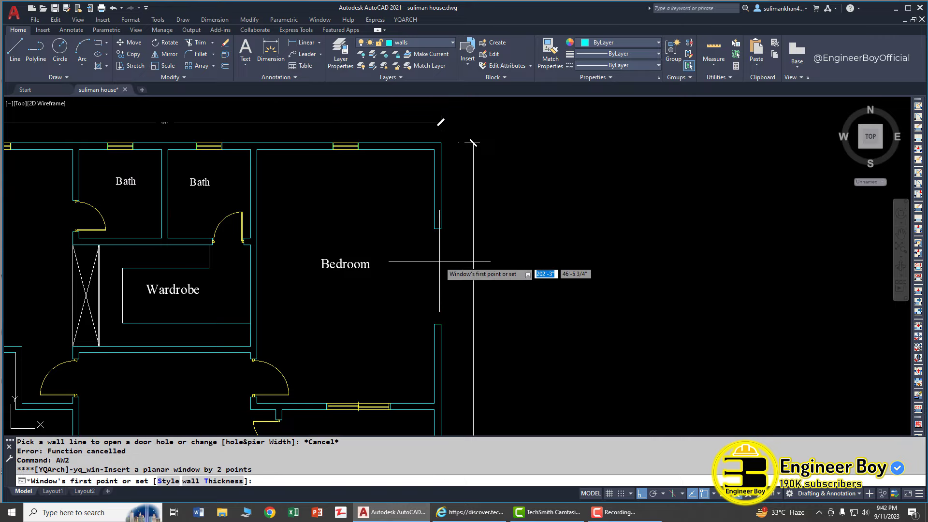
left_click(438, 229)
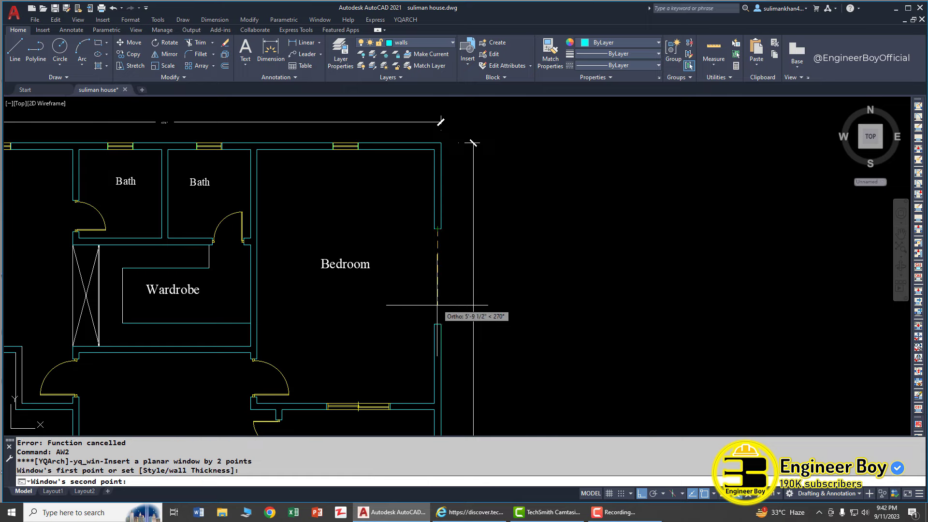
left_click(437, 323)
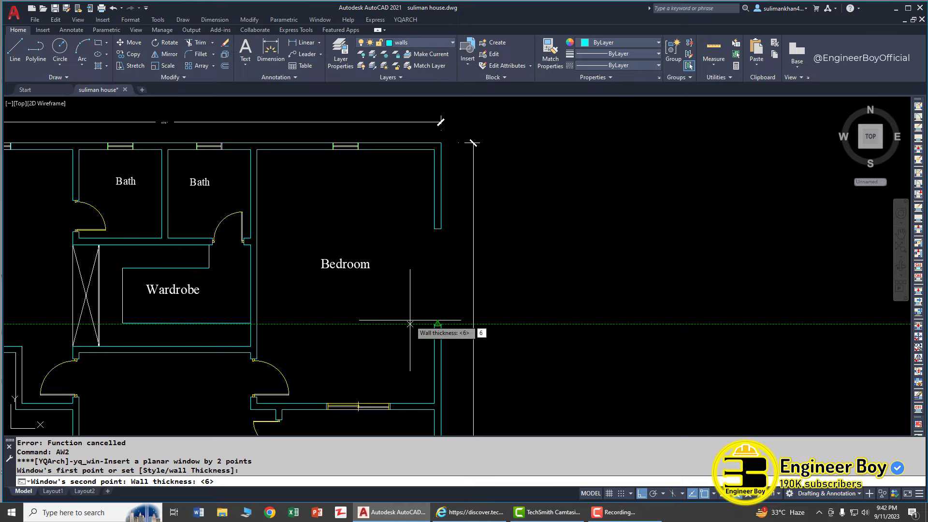
key("Return")
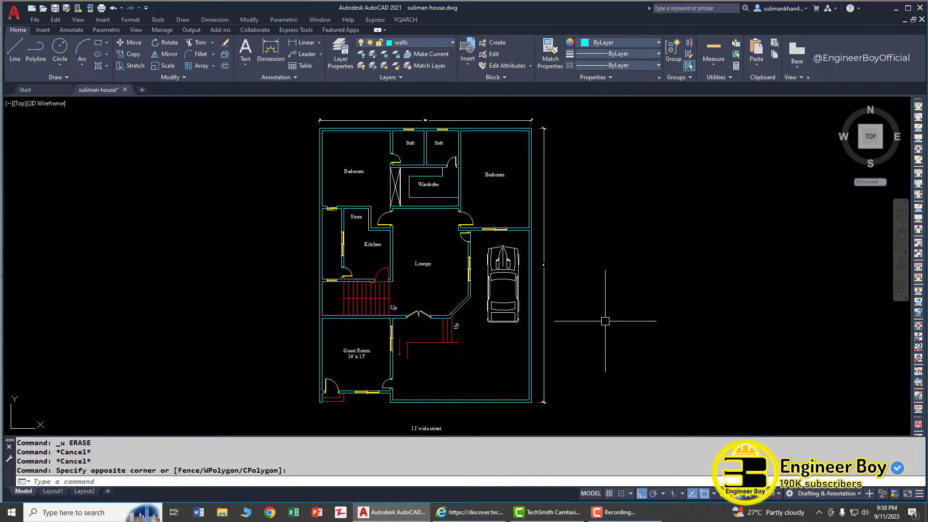
Show the YQARCH menu with its wall, window and door tools.
left_click(404, 20)
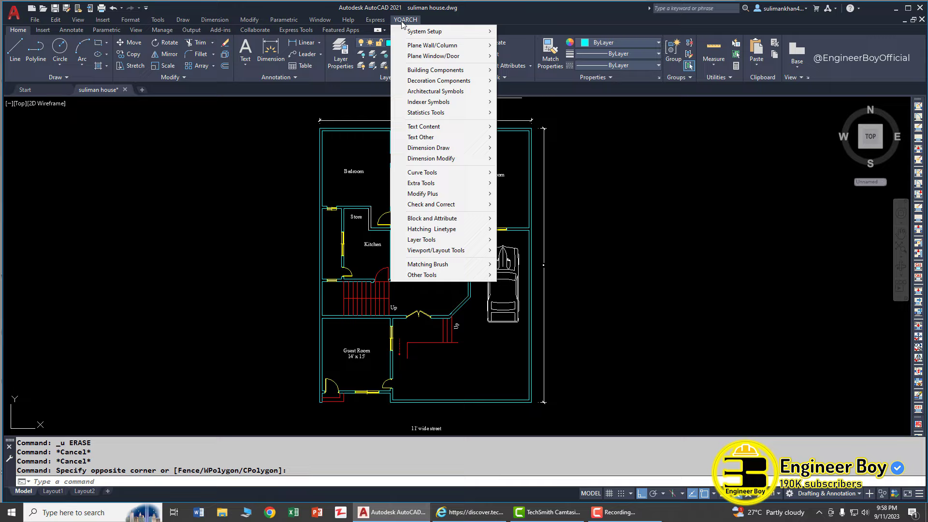